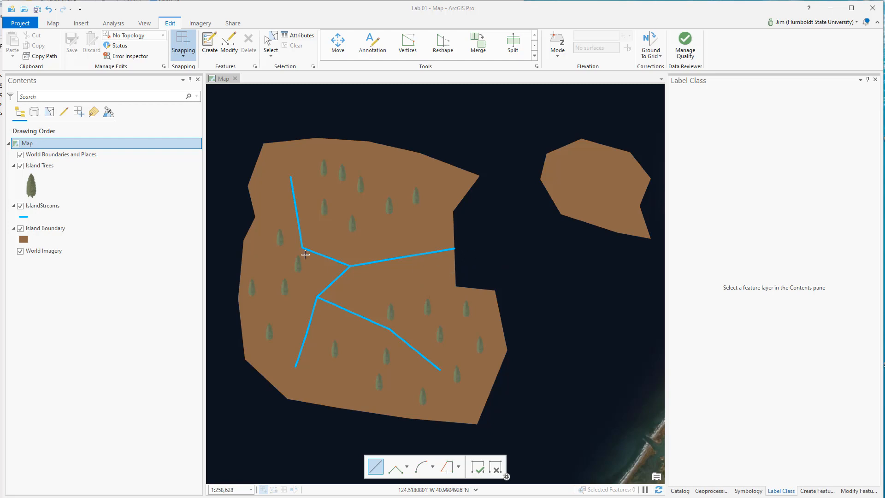
# Close the Label Class and Create Features panes, open the Island Boundary attribute table, and resize it below the map.
pyautogui.click(93, 229)
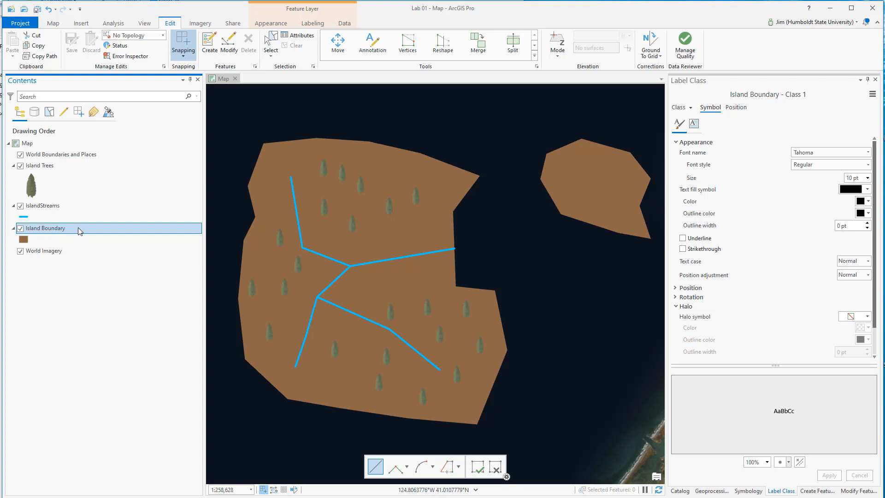
pyautogui.rightClick(79, 228)
pyautogui.click(875, 80)
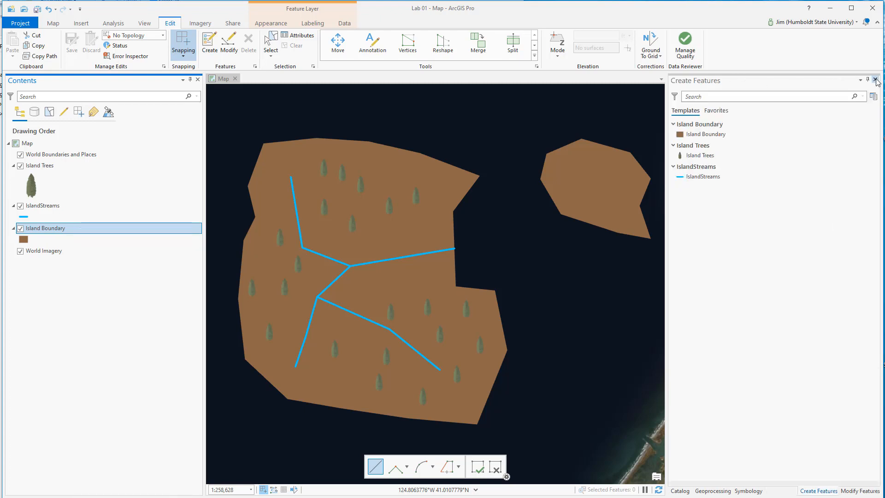
pyautogui.click(876, 79)
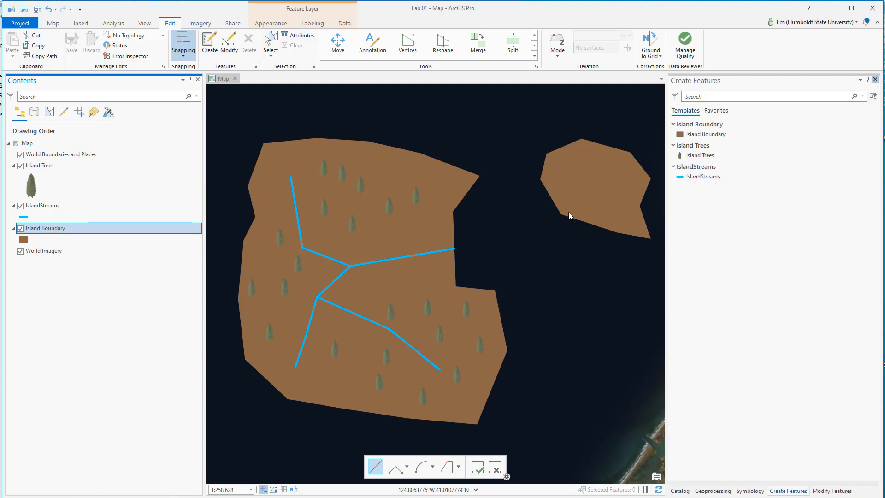
pyautogui.rightClick(56, 228)
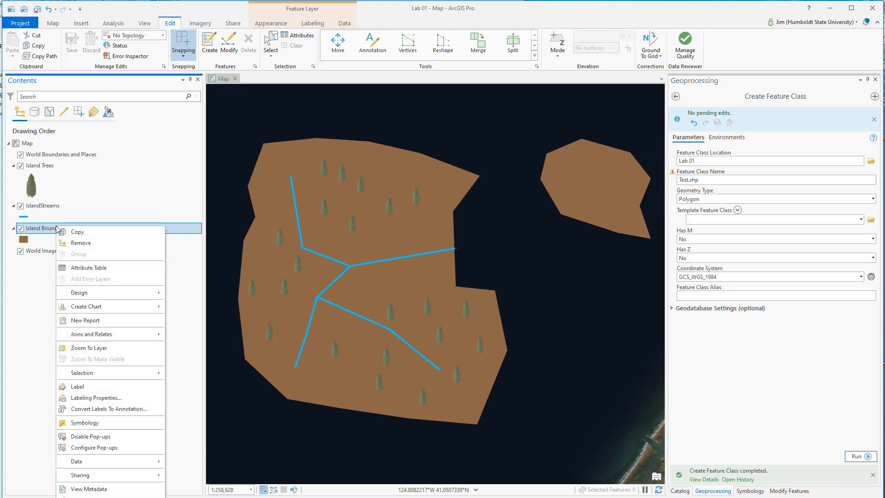
pyautogui.click(99, 269)
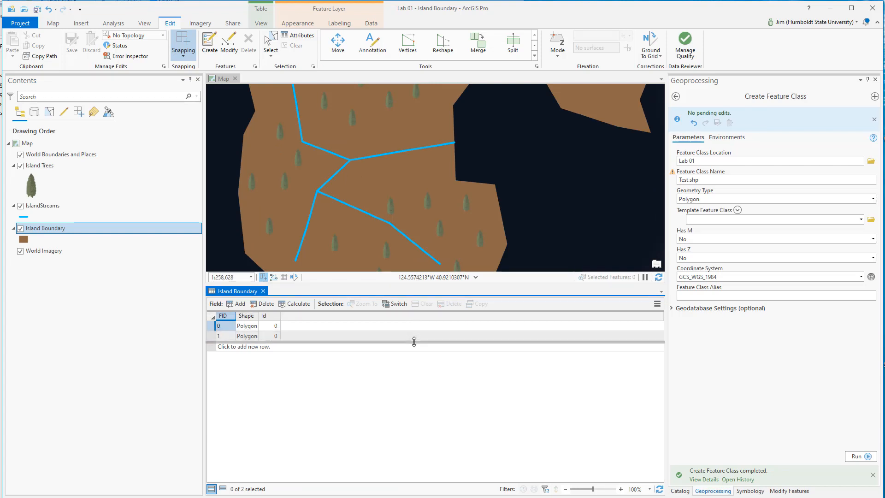
pyautogui.moveTo(414, 342); pyautogui.dragTo(414, 342)
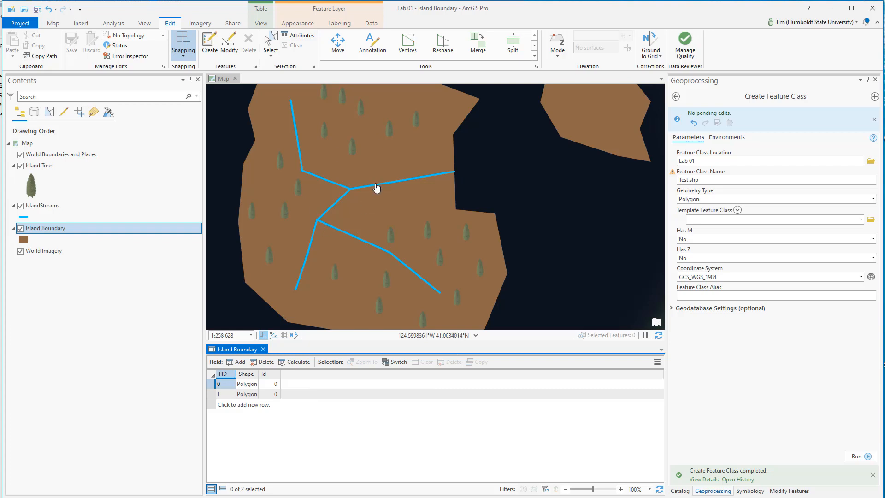
# Select the large island and the small island polygons on the map in turn to match each with its attribute record.
pyautogui.click(51, 24)
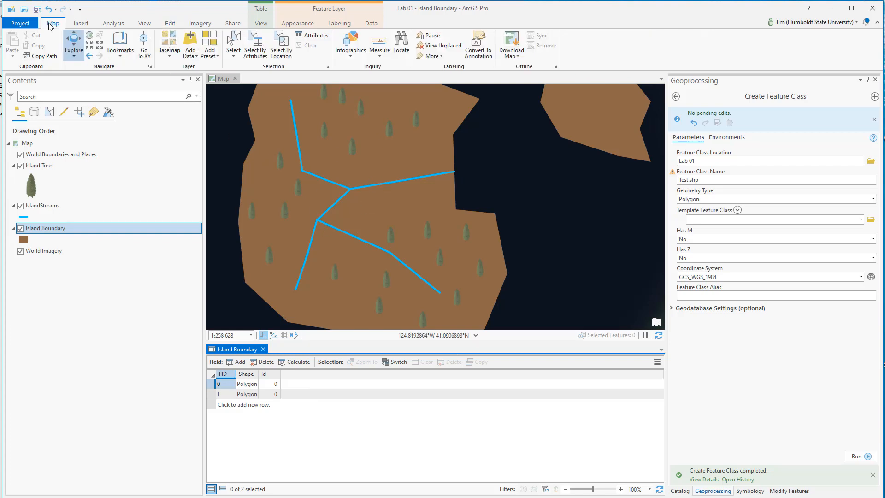
pyautogui.click(233, 40)
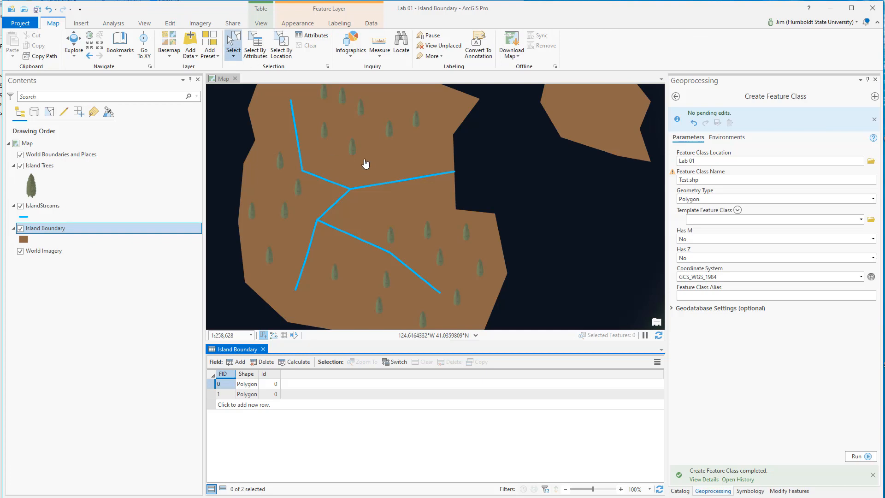
pyautogui.click(375, 203)
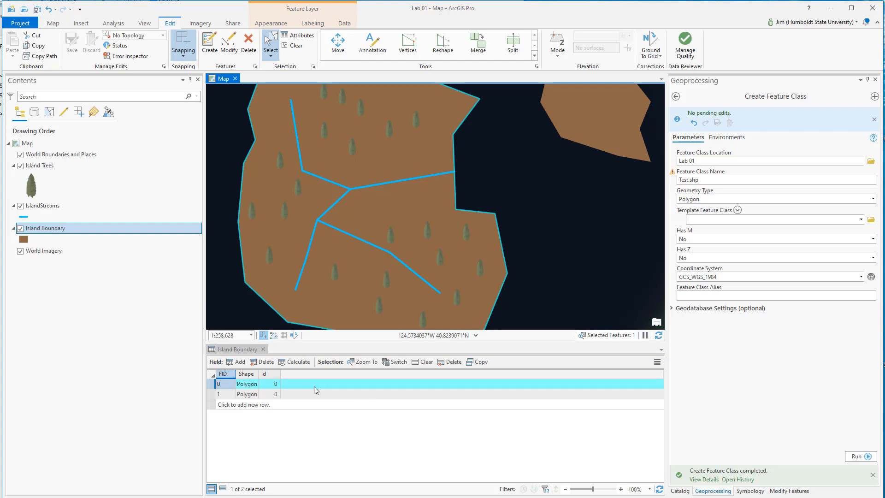
pyautogui.click(623, 142)
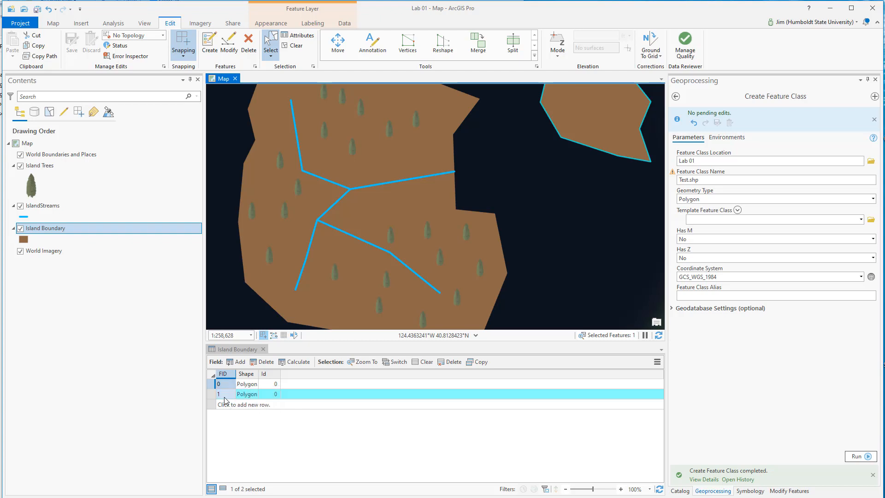
pyautogui.click(276, 393)
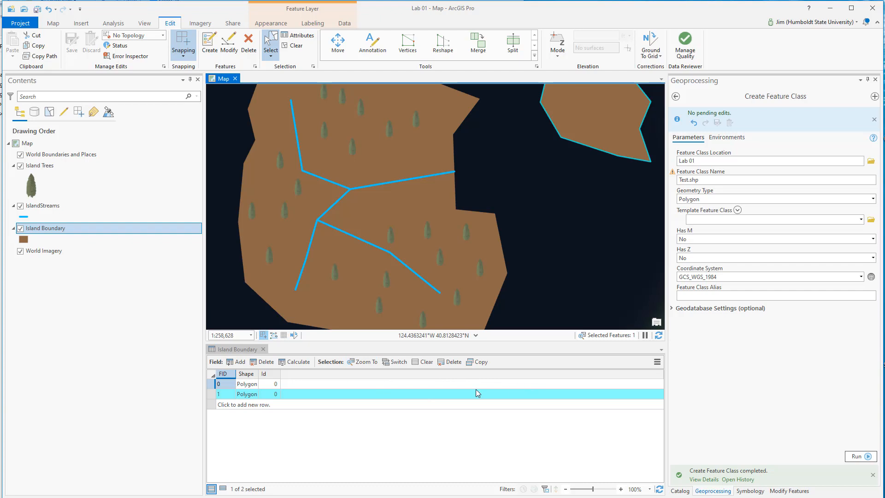
# Add a field called Name with the Text data type to the Island Boundary attribute table.
pyautogui.click(241, 362)
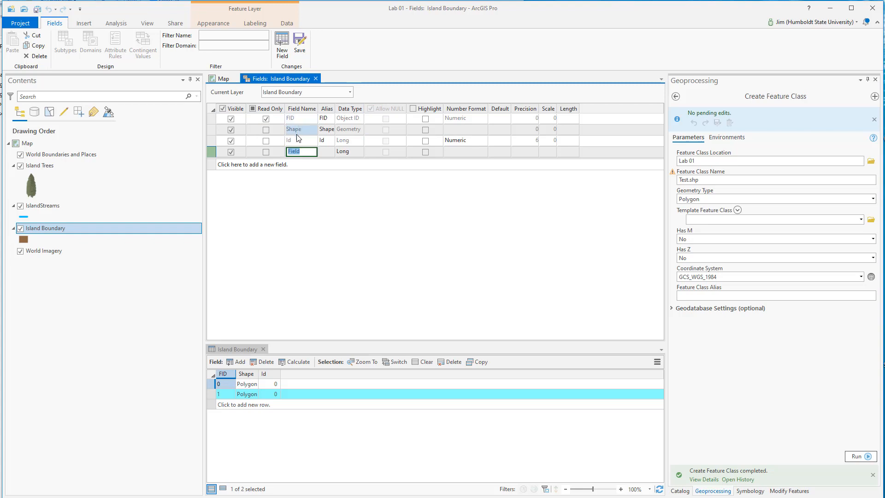
pyautogui.click(312, 150)
pyautogui.moveTo(313, 150); pyautogui.dragTo(282, 150)
pyautogui.write('Name')
pyautogui.click(358, 151)
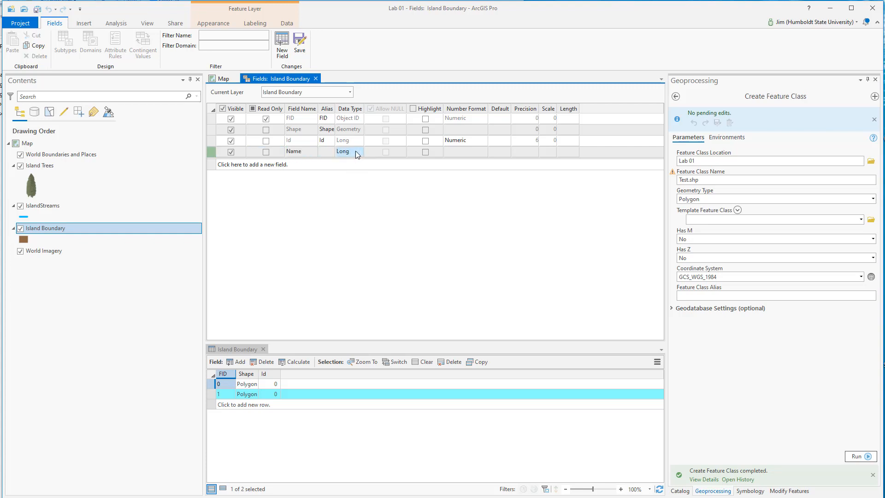
pyautogui.click(359, 152)
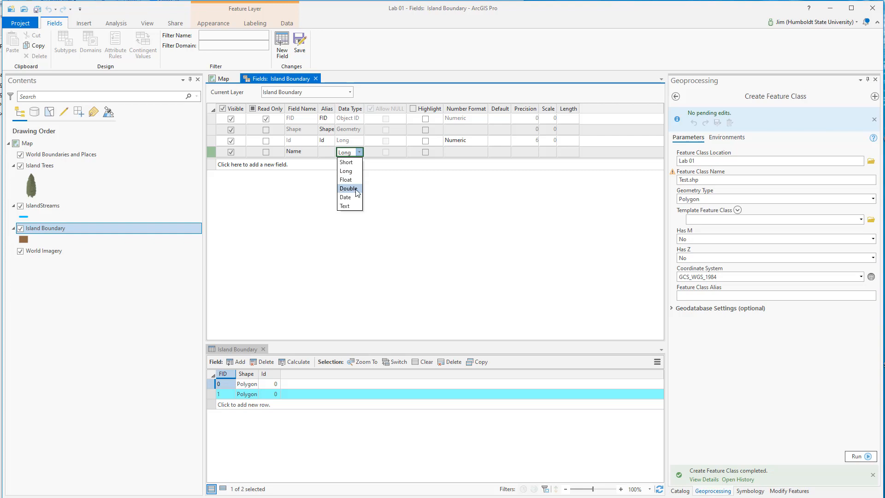
pyautogui.click(350, 206)
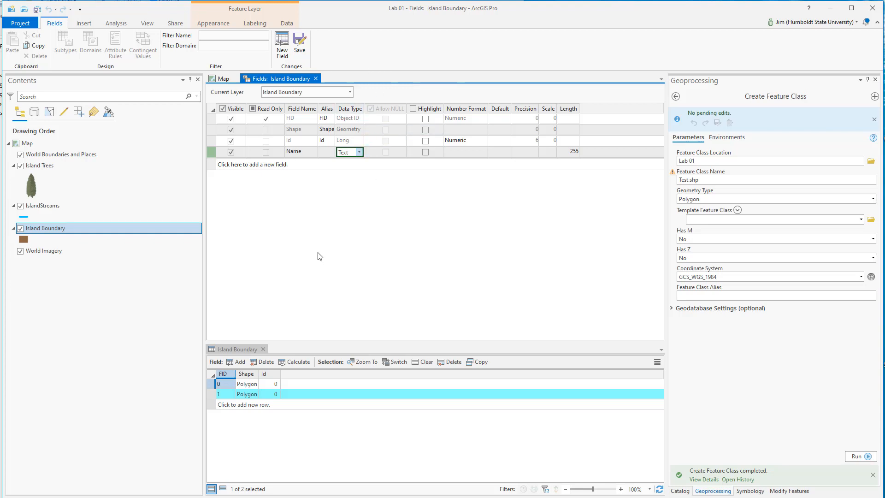
# Save the field changes for Island Boundary and close its fields view.
pyautogui.click(316, 79)
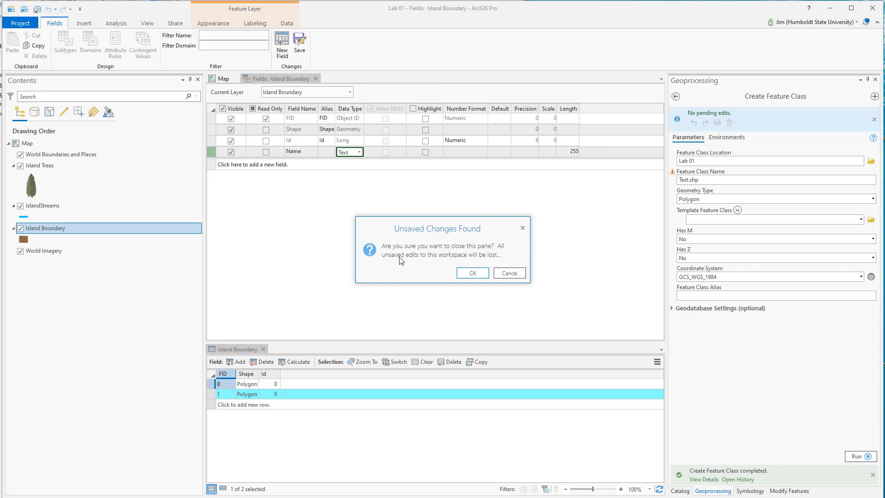
pyautogui.click(523, 229)
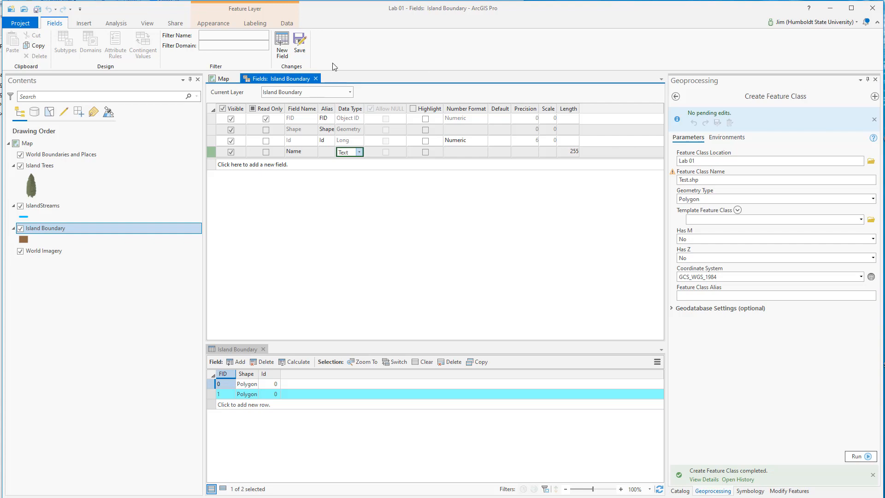
pyautogui.click(299, 40)
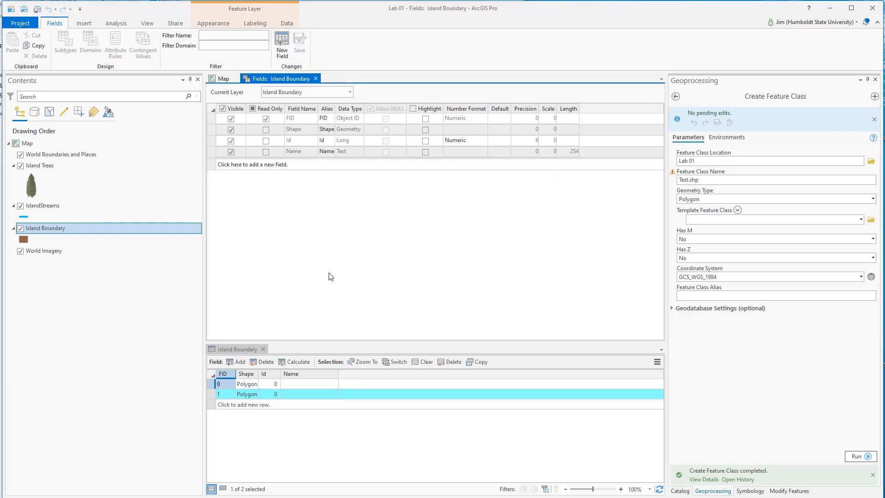
pyautogui.click(316, 78)
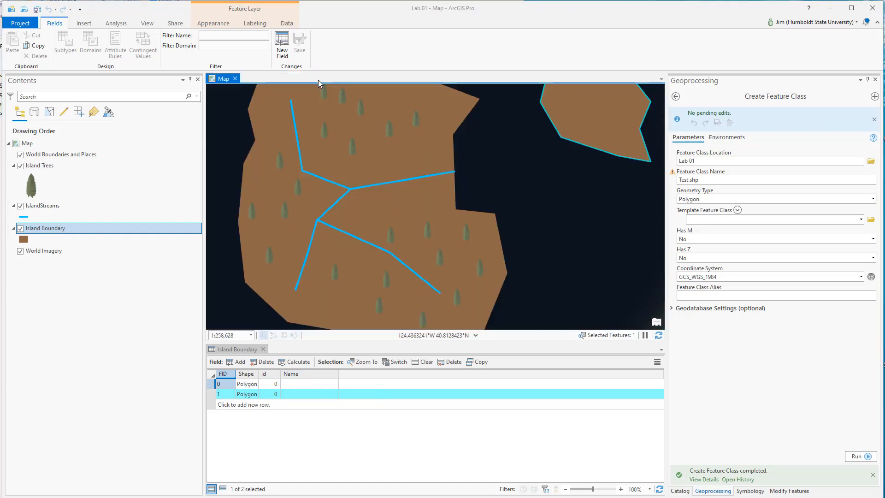
pyautogui.click(309, 384)
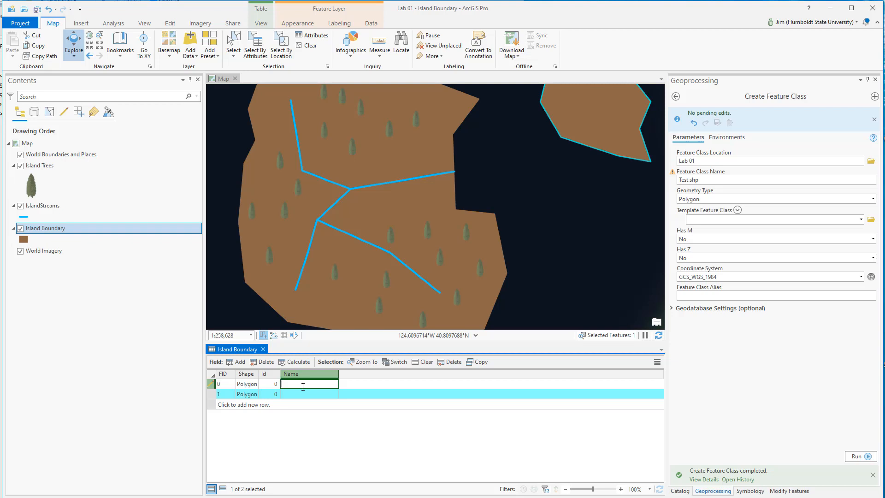
pyautogui.write("Jim's Island")
pyautogui.click(302, 395)
# Select the FID 0 record of Island Boundary and set its Name value to Big Island.
pyautogui.click(212, 384)
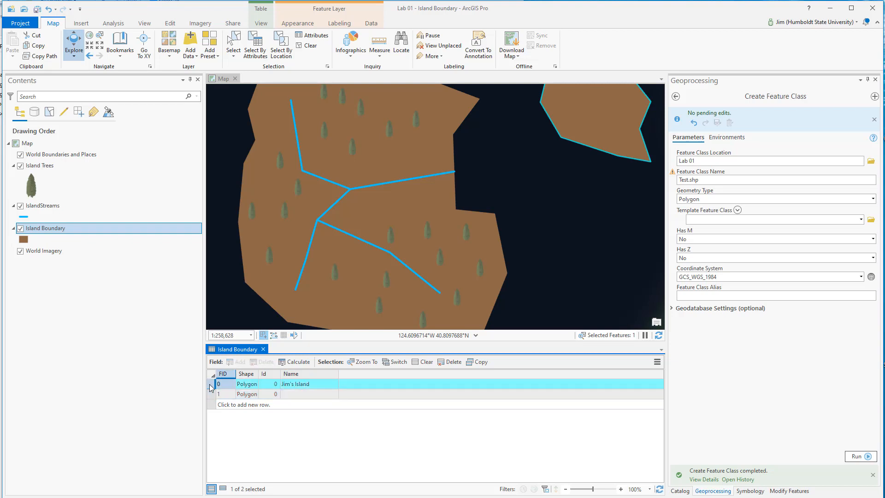
pyautogui.doubleClick(304, 386)
pyautogui.write('Big Isl')
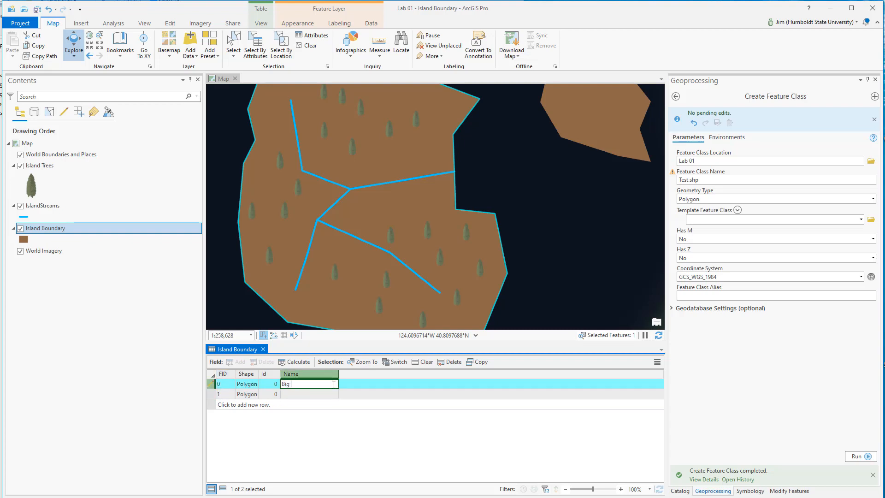
pyautogui.press('Return')
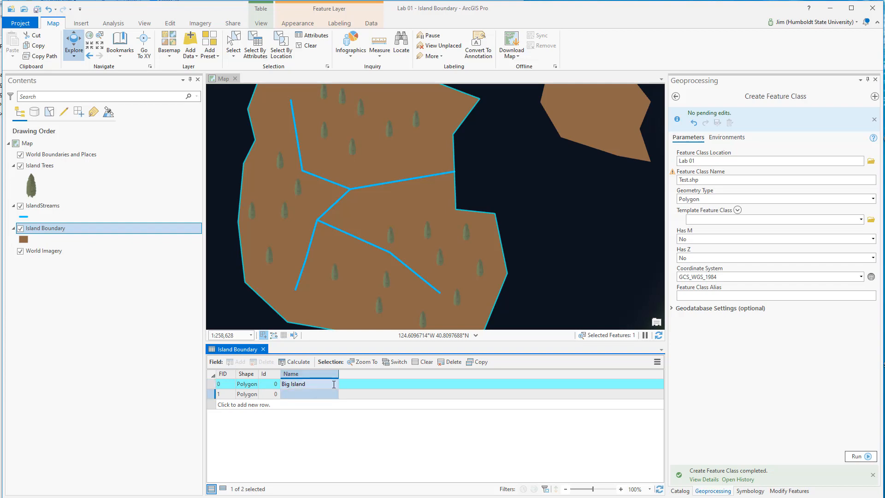
# Set the Name value of the FID 1 record to Little Island, highlighting that record to identify its polygon.
pyautogui.doubleClick(329, 393)
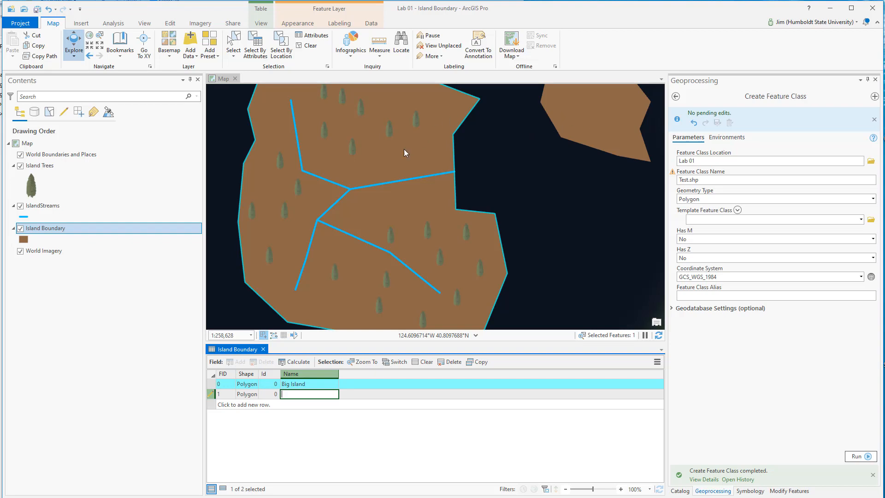
pyautogui.click(212, 395)
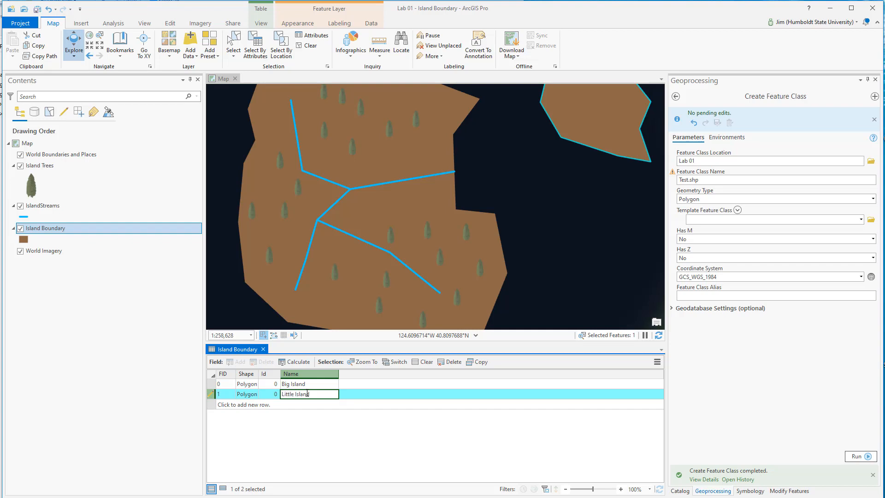
pyautogui.press('Return')
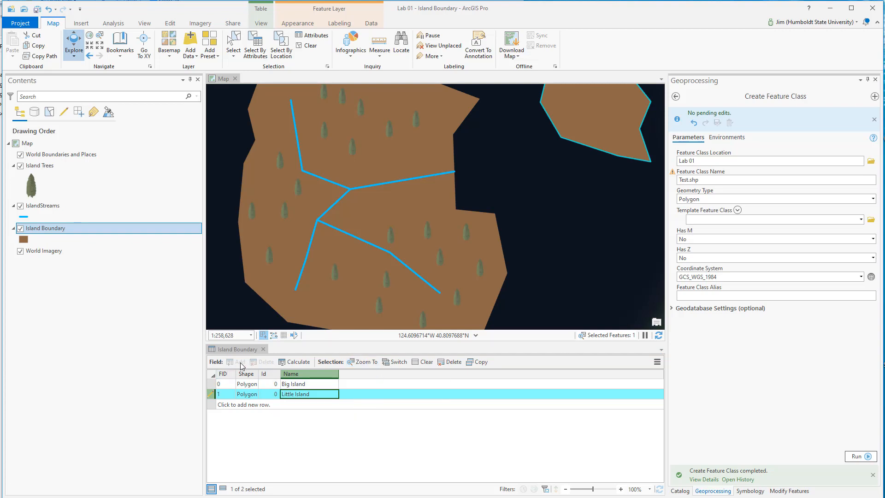
# Save all pending edits to the Island Boundary layer.
pyautogui.click(170, 23)
pyautogui.click(73, 43)
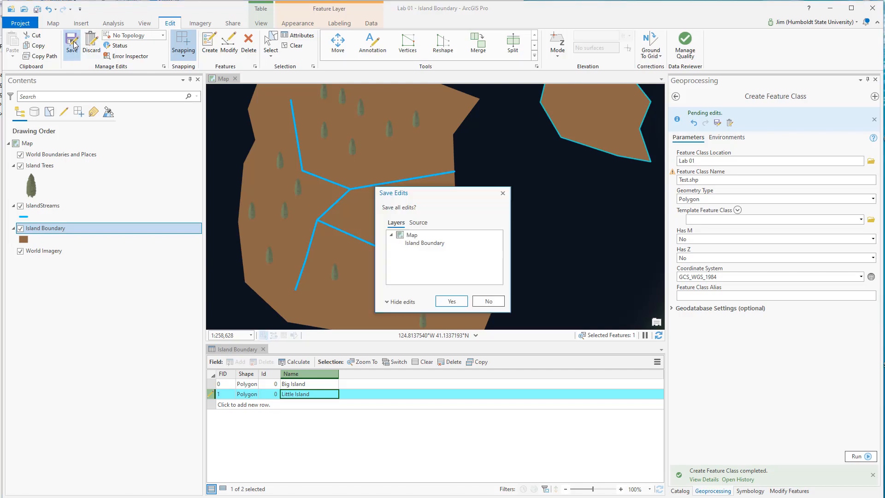
pyautogui.click(452, 301)
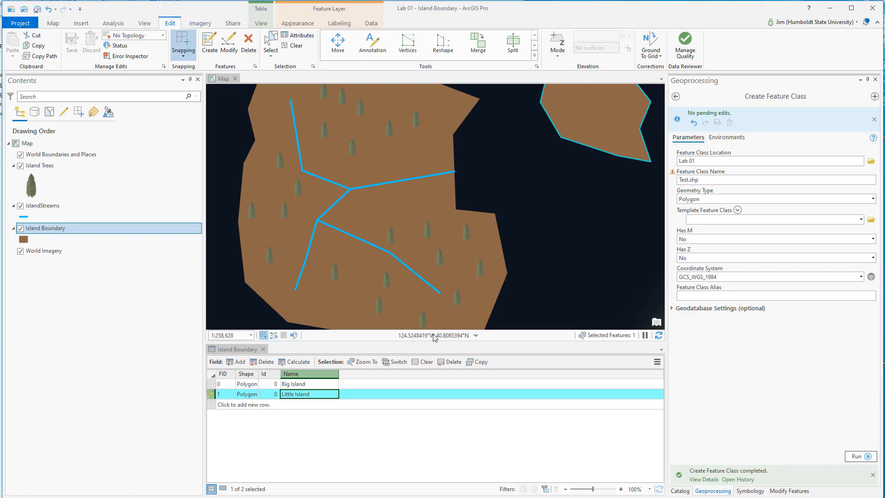
# Turn on labels for the Island Boundary layer.
pyautogui.click(45, 232)
pyautogui.rightClick(47, 235)
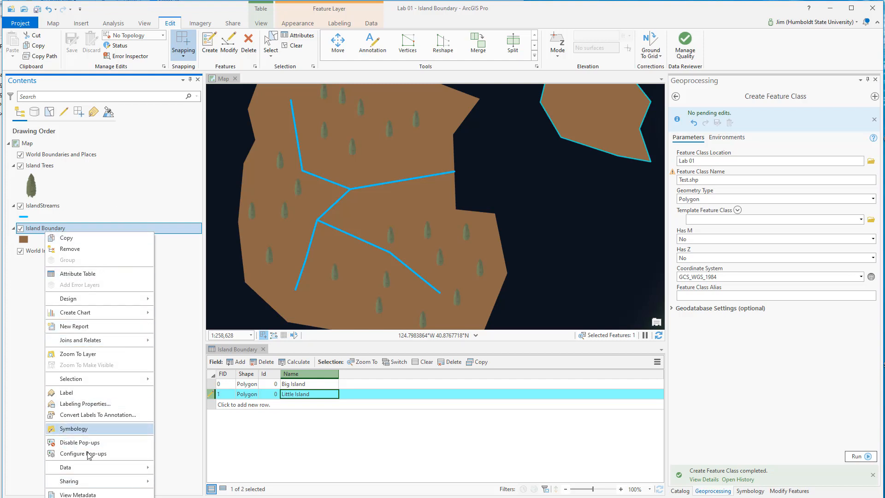
pyautogui.click(87, 395)
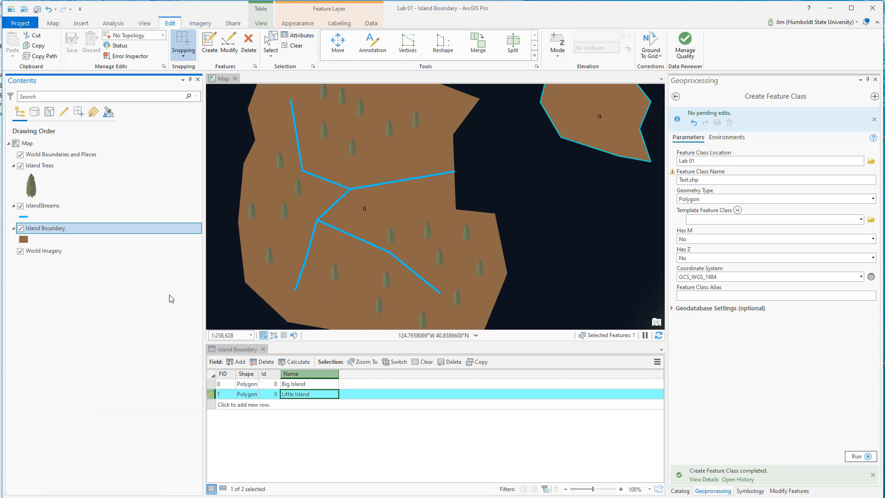
# Replace the Island Boundary label expression with $feature.Name and apply it to the labels.
pyautogui.rightClick(64, 233)
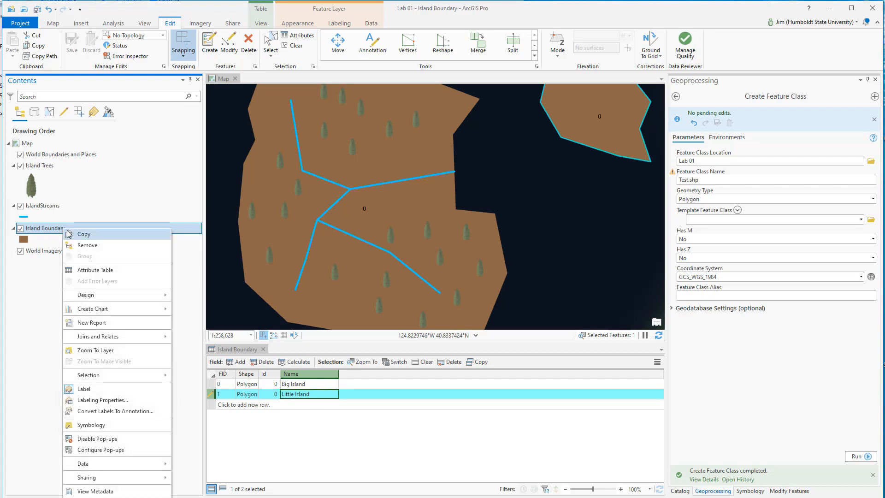
pyautogui.click(90, 401)
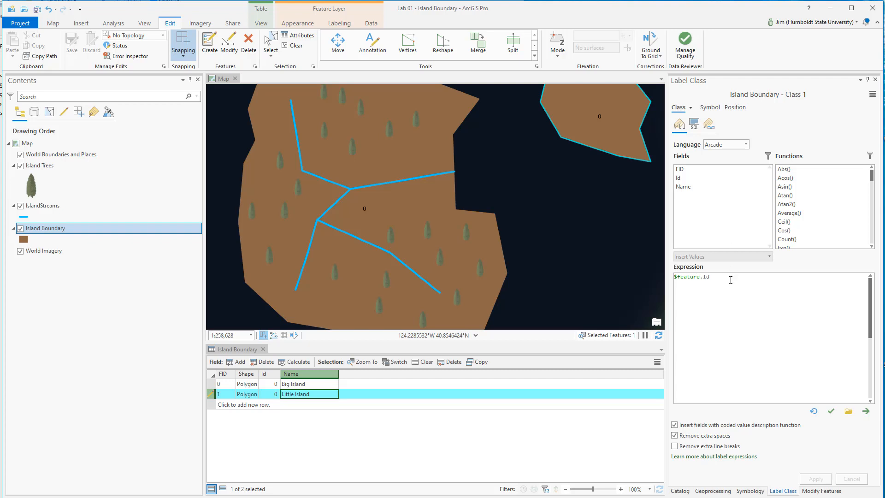
pyautogui.moveTo(730, 280); pyautogui.dragTo(674, 278)
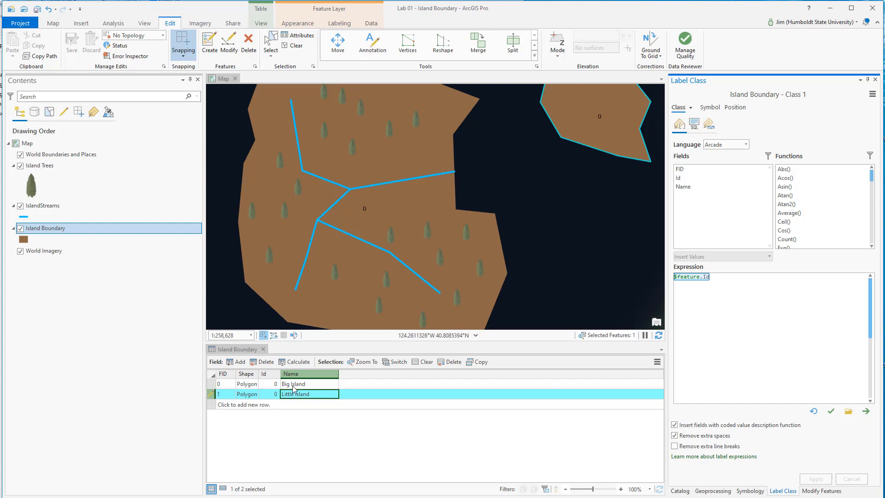
pyautogui.click(716, 278)
pyautogui.moveTo(703, 279); pyautogui.dragTo(713, 278)
pyautogui.moveTo(735, 279); pyautogui.dragTo(641, 270)
pyautogui.press('Delete')
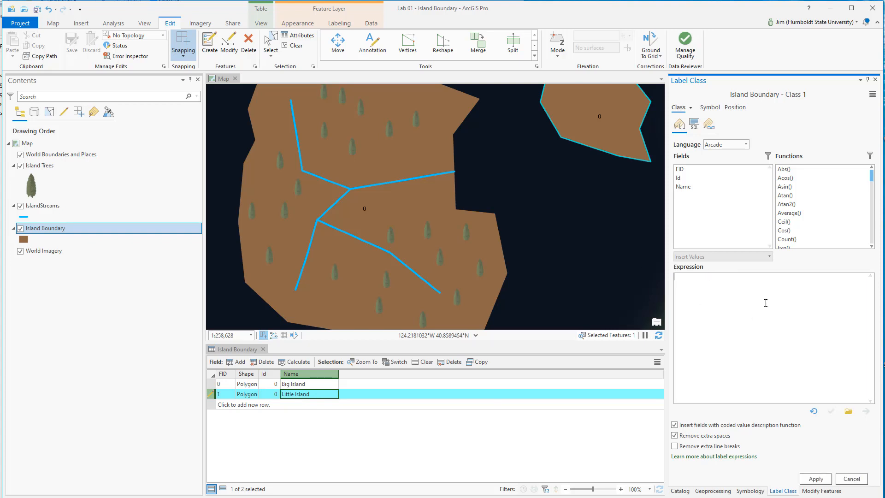
pyautogui.doubleClick(687, 187)
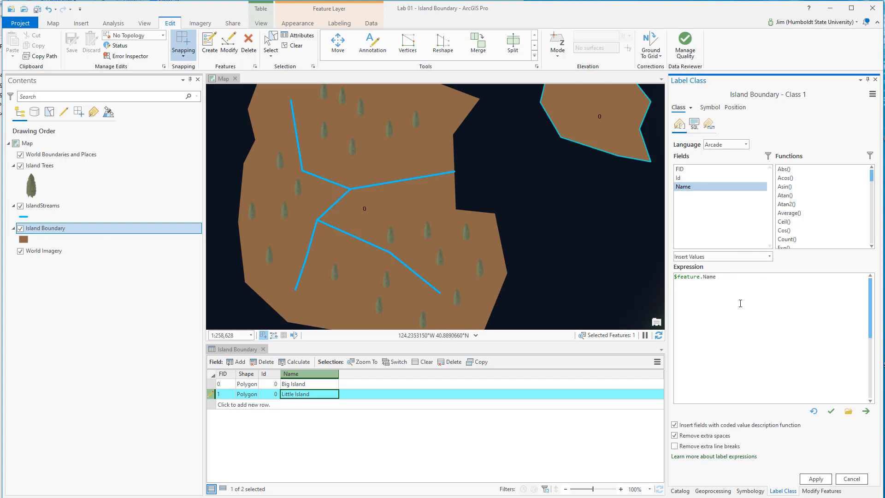
pyautogui.tripleClick(737, 278)
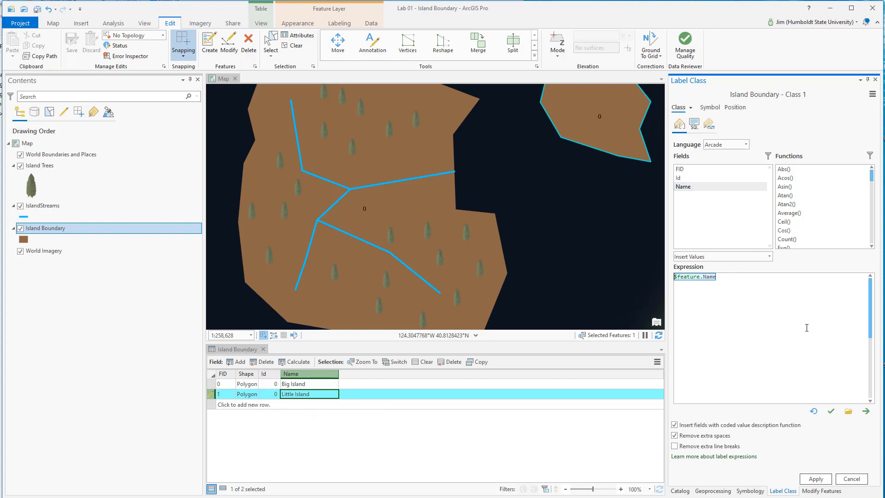
pyautogui.click(816, 479)
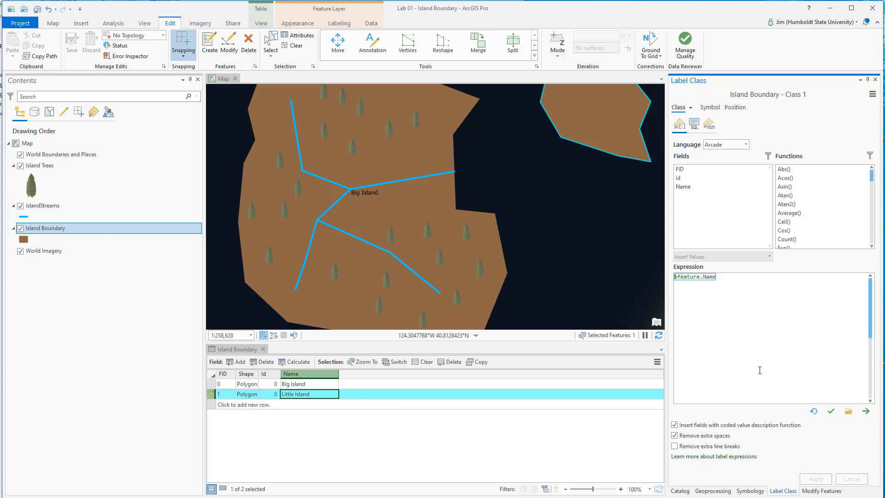
# Close the Island Boundary attribute table.
pyautogui.moveTo(500, 189); pyautogui.dragTo(495, 266)
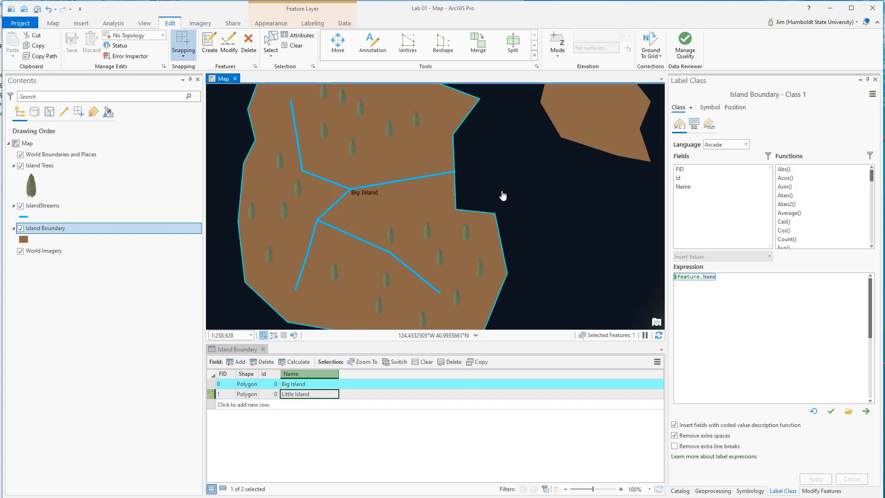
pyautogui.moveTo(510, 182); pyautogui.dragTo(514, 205)
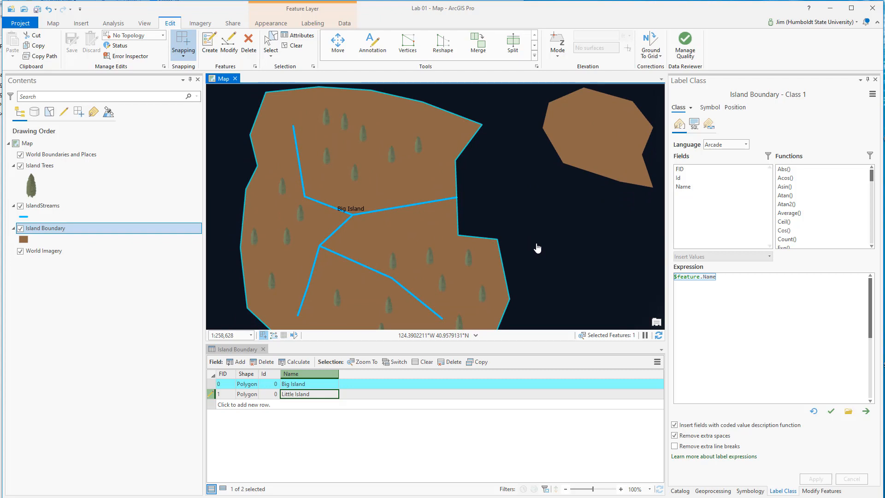
pyautogui.click(265, 351)
pyautogui.click(264, 350)
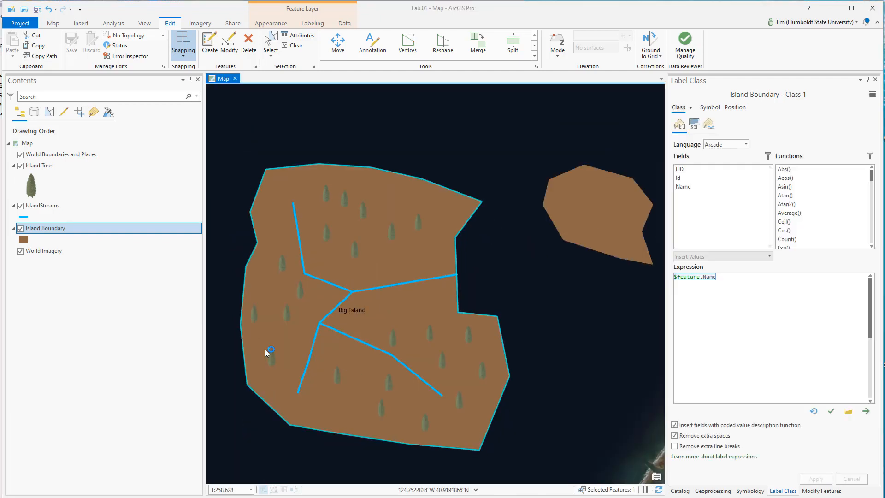
pyautogui.moveTo(517, 243); pyautogui.dragTo(414, 310)
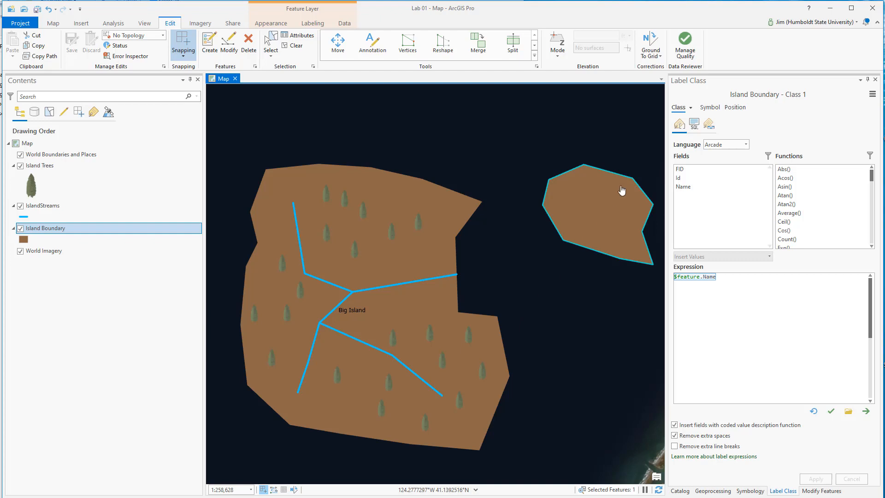
# Examine the class, symbol and position settings in the Island Boundary labeling properties.
pyautogui.click(709, 109)
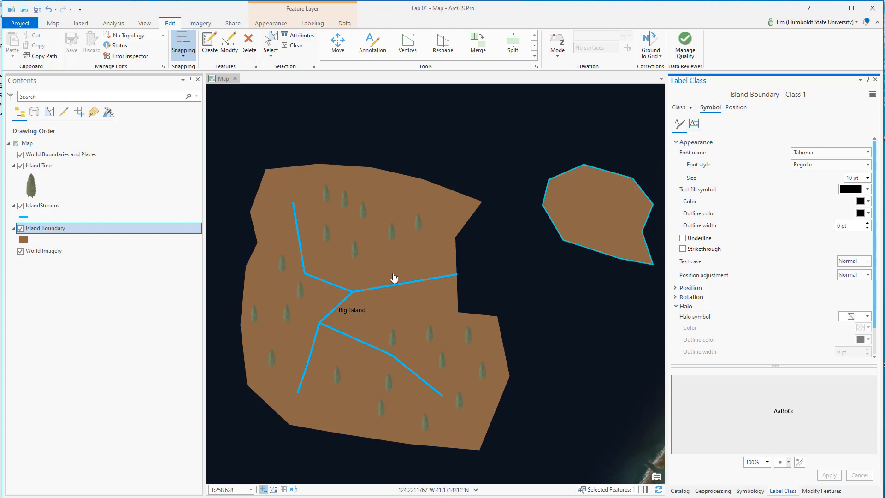
pyautogui.rightClick(122, 217)
pyautogui.rightClick(107, 229)
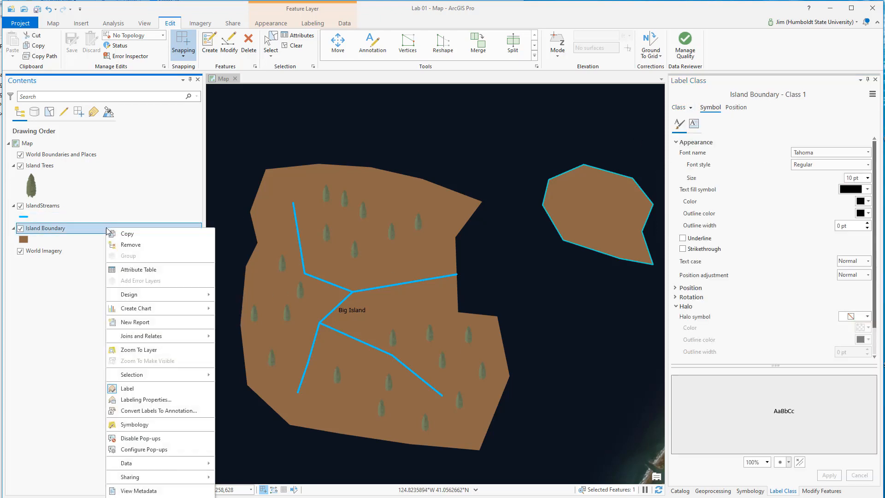
pyautogui.click(139, 400)
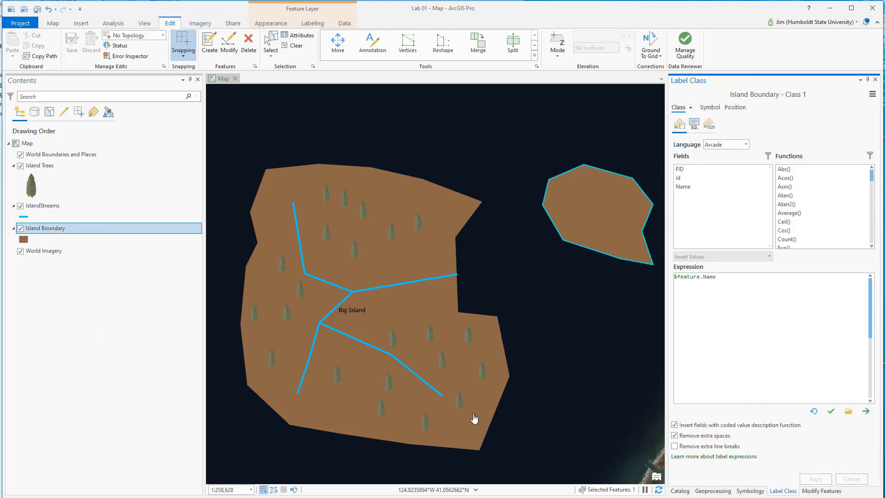
pyautogui.click(710, 107)
pyautogui.click(735, 107)
pyautogui.click(679, 107)
pyautogui.click(710, 108)
pyautogui.click(735, 107)
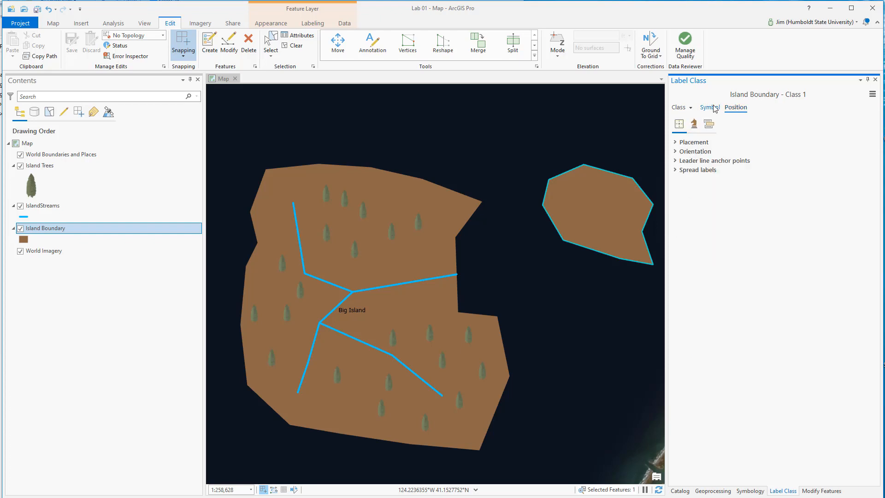
pyautogui.click(714, 107)
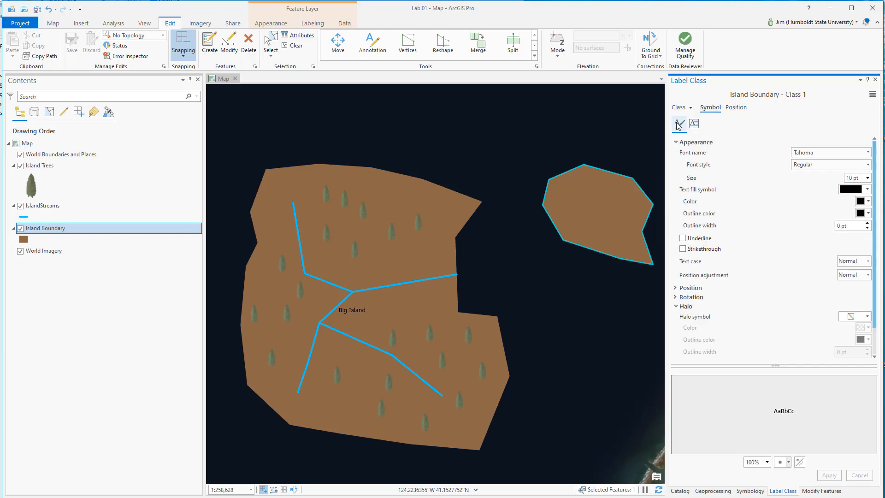
pyautogui.click(677, 143)
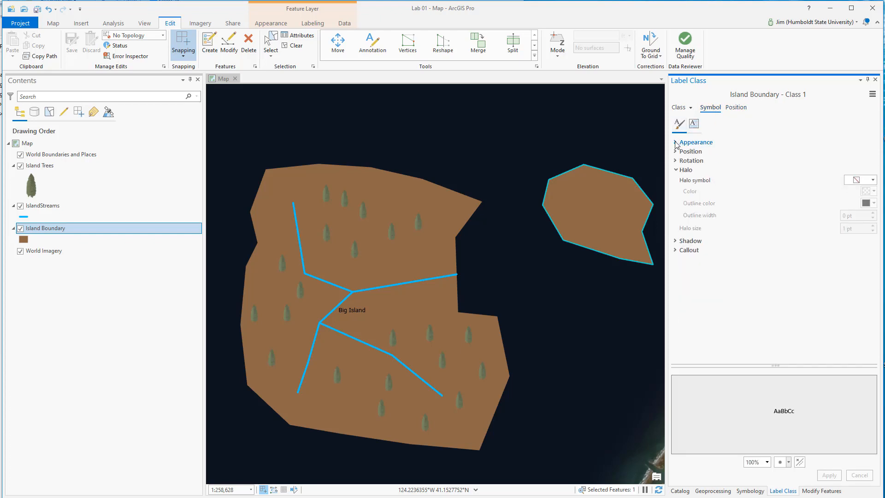
pyautogui.click(693, 124)
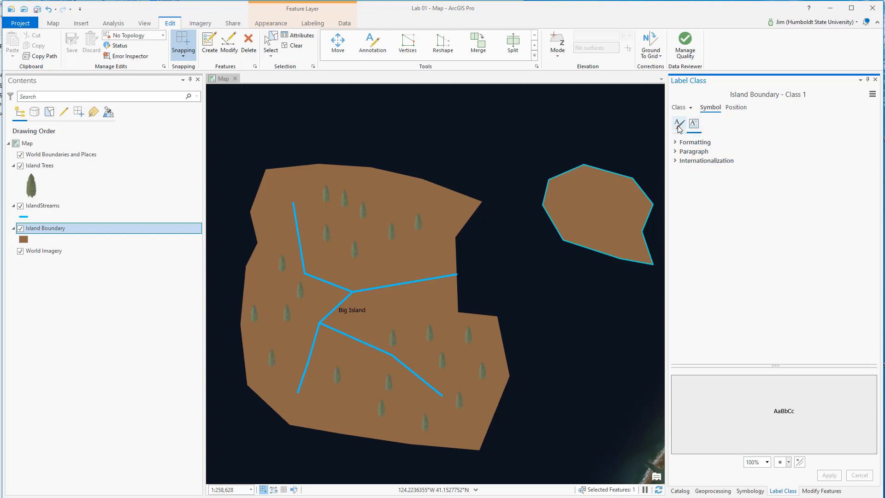
# Set the Island Boundary label font size to 24 pt and apply it.
pyautogui.click(679, 128)
pyautogui.click(676, 143)
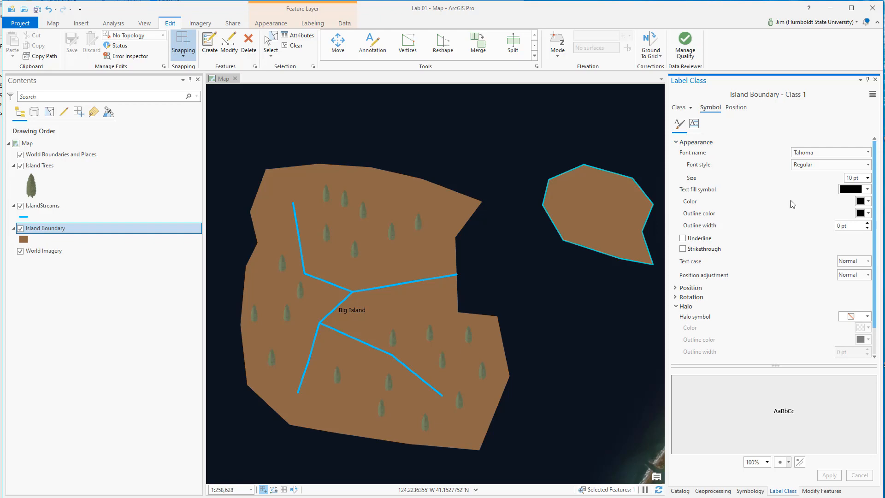
pyautogui.click(868, 177)
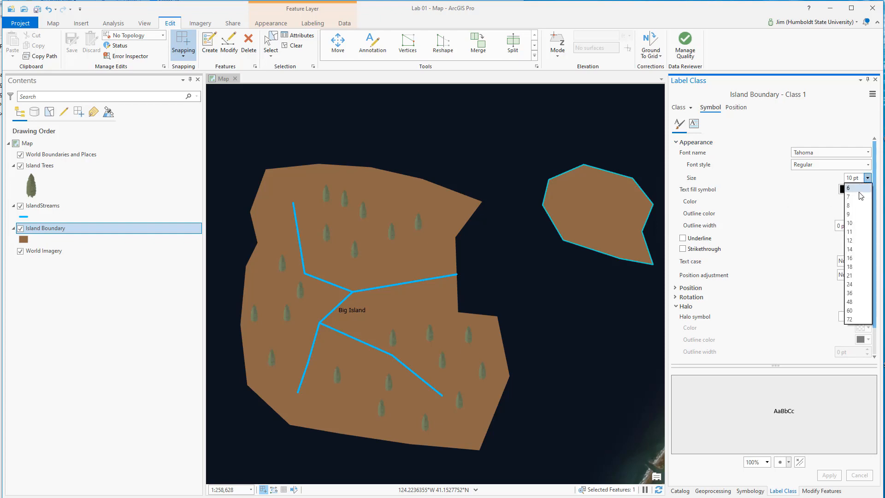
pyautogui.click(851, 284)
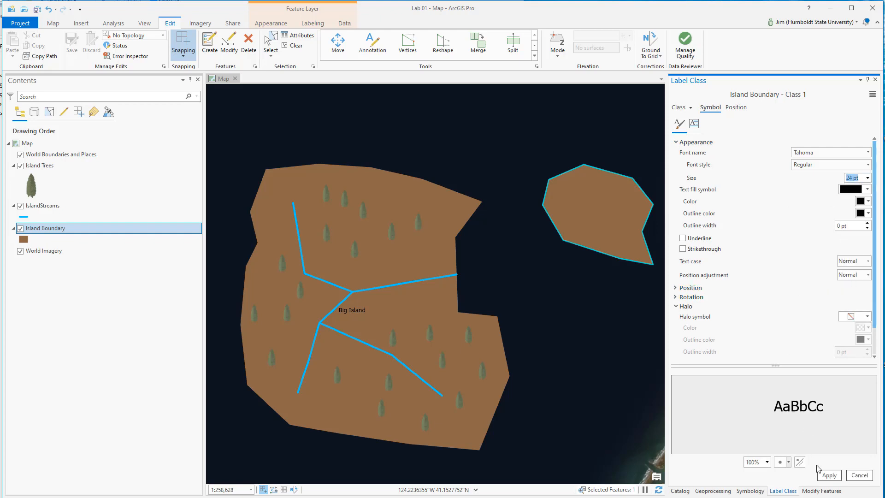
pyautogui.click(829, 475)
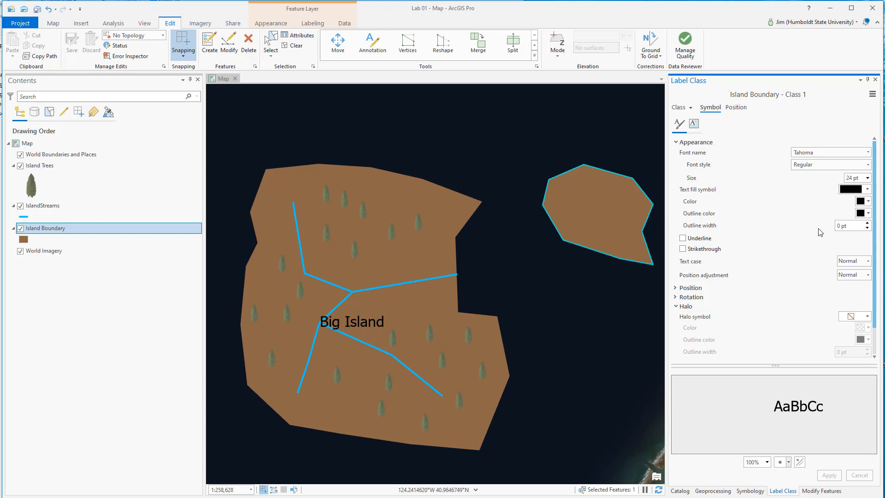
# Give the Island Boundary labels a white halo with a 1 pt outline width and apply it.
pyautogui.scroll(-2, 759, 235)
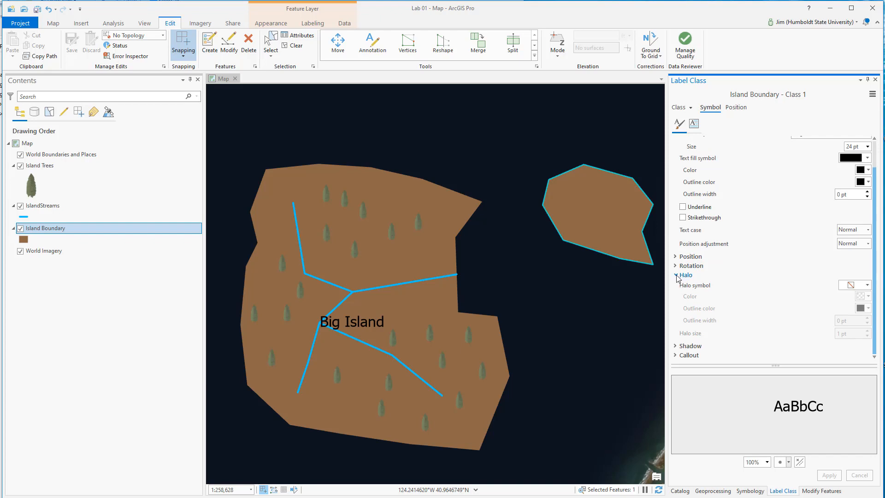
pyautogui.click(853, 285)
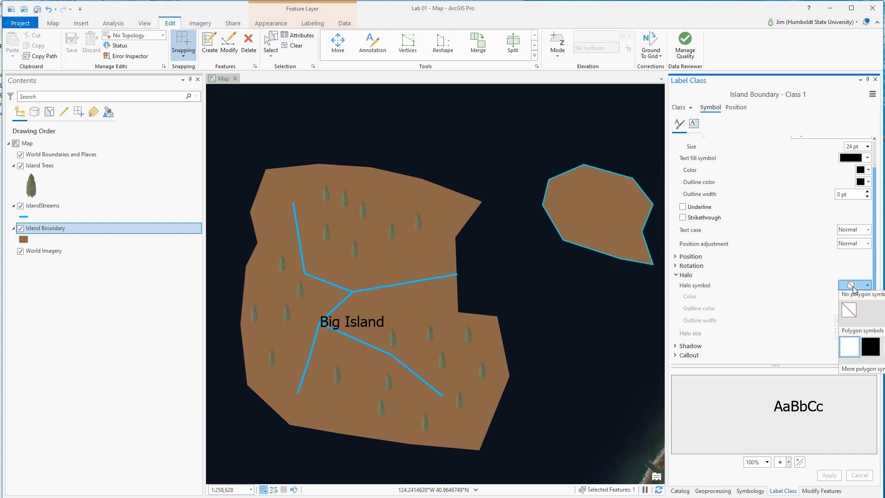
pyautogui.click(849, 352)
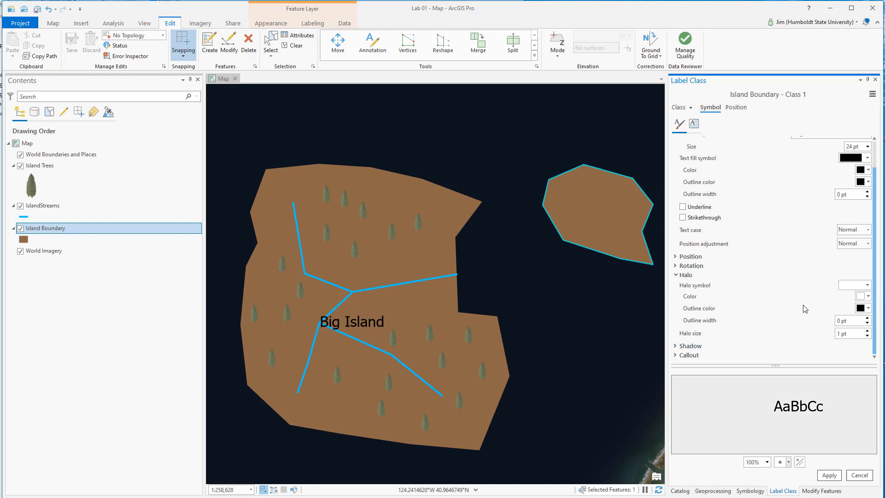
pyautogui.moveTo(850, 321); pyautogui.dragTo(807, 325)
pyautogui.write('1')
pyautogui.click(835, 476)
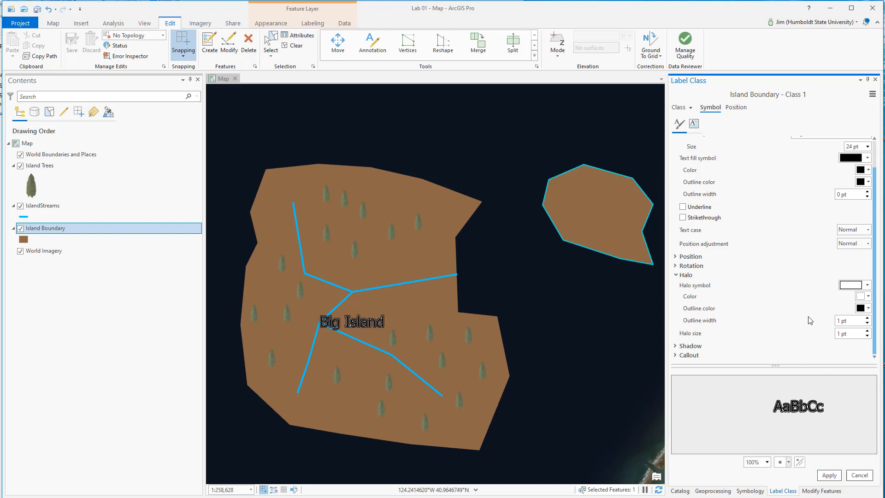
# Set the Island Boundary label font size to 48 pt and apply it.
pyautogui.scroll(2, 814, 276)
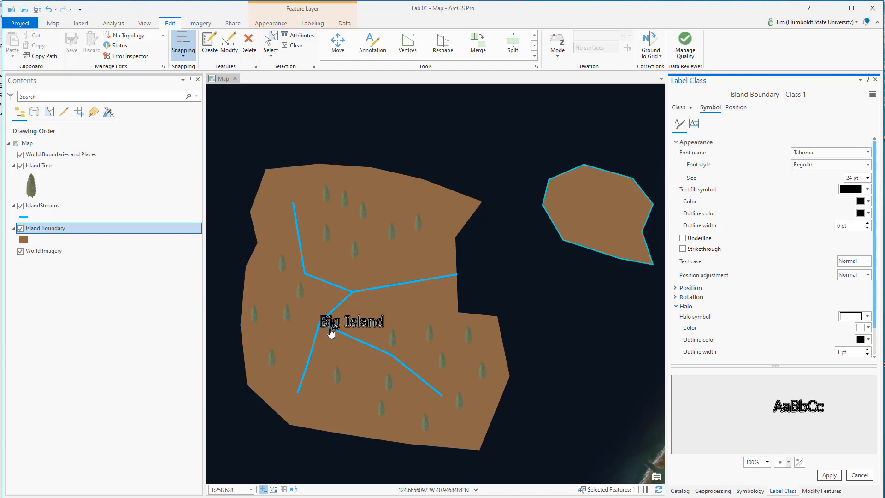
pyautogui.click(867, 177)
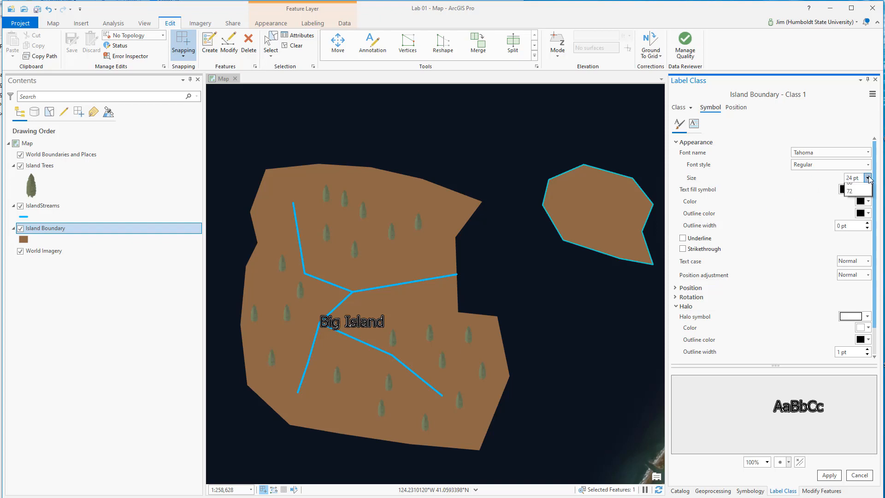
pyautogui.click(851, 302)
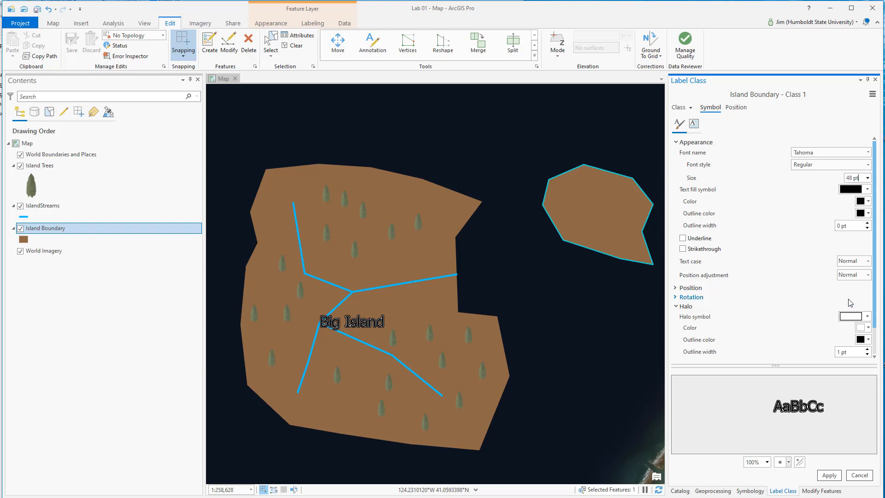
pyautogui.click(829, 476)
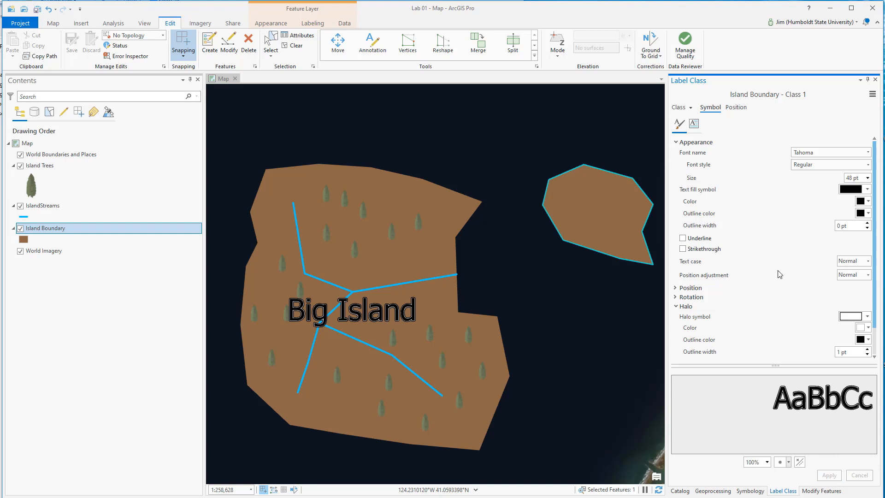
# Set the label halo size to 3 pt and apply it.
pyautogui.moveTo(876, 243); pyautogui.dragTo(877, 296)
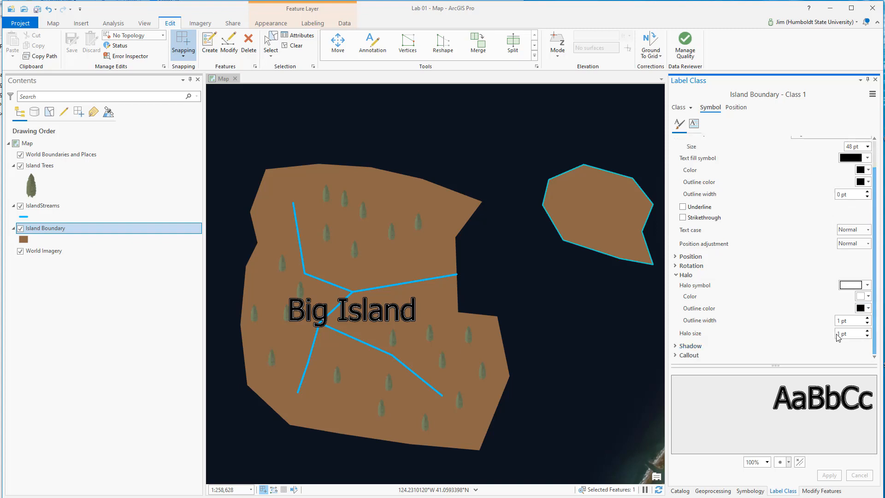
pyautogui.moveTo(822, 321); pyautogui.dragTo(832, 338)
pyautogui.write('3')
pyautogui.click(829, 475)
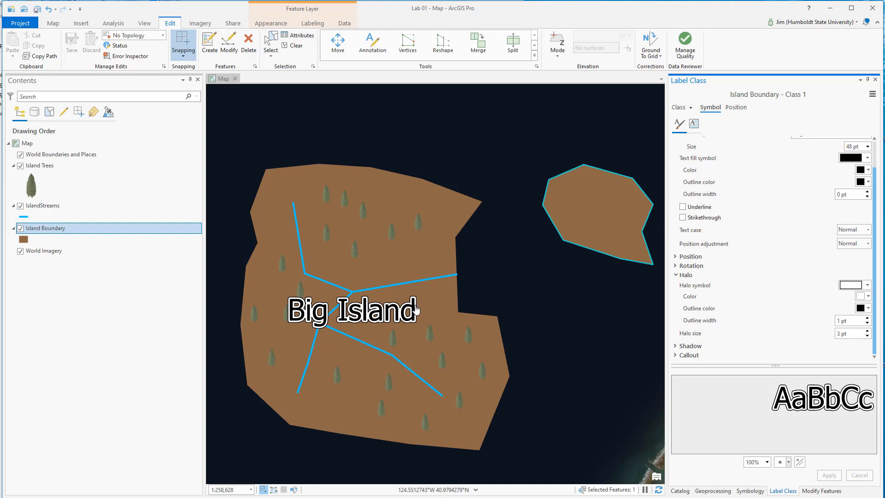
# Set the label text's outline color to no color and apply it.
pyautogui.scroll(2, 831, 238)
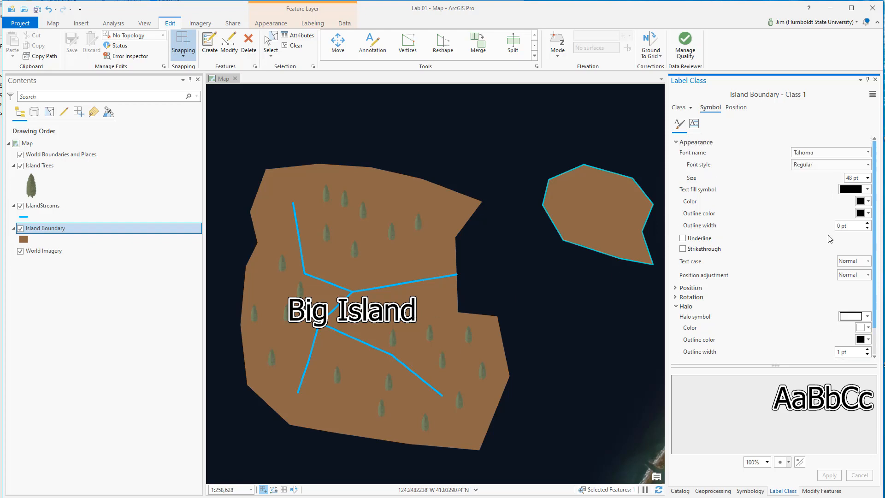
pyautogui.click(869, 213)
pyautogui.click(860, 225)
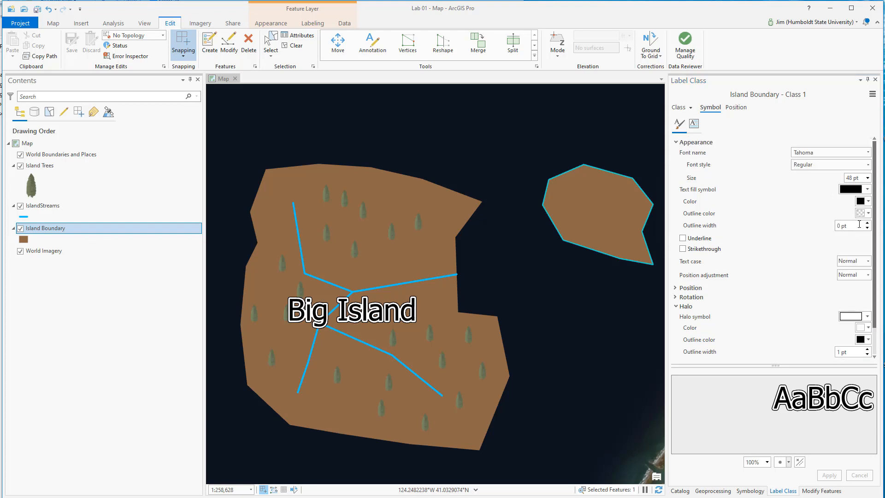
pyautogui.click(831, 478)
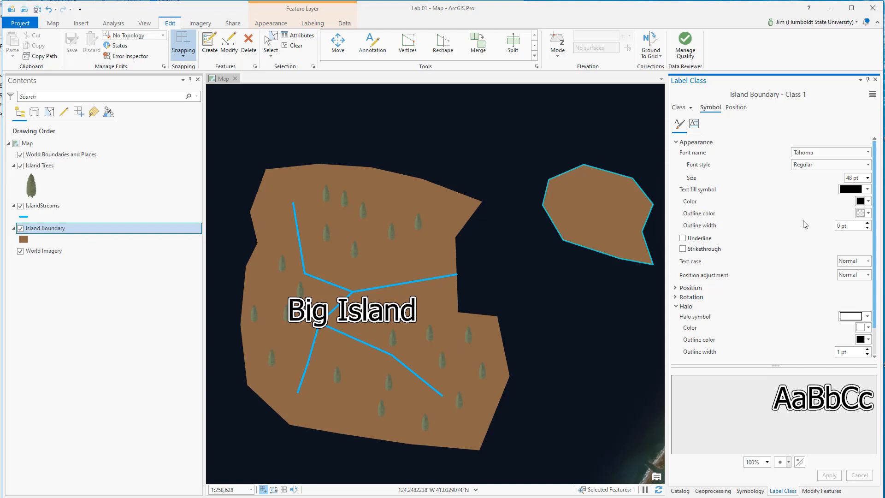
# Set the Island Boundary label halo's outline color to no color and apply it.
pyautogui.click(867, 190)
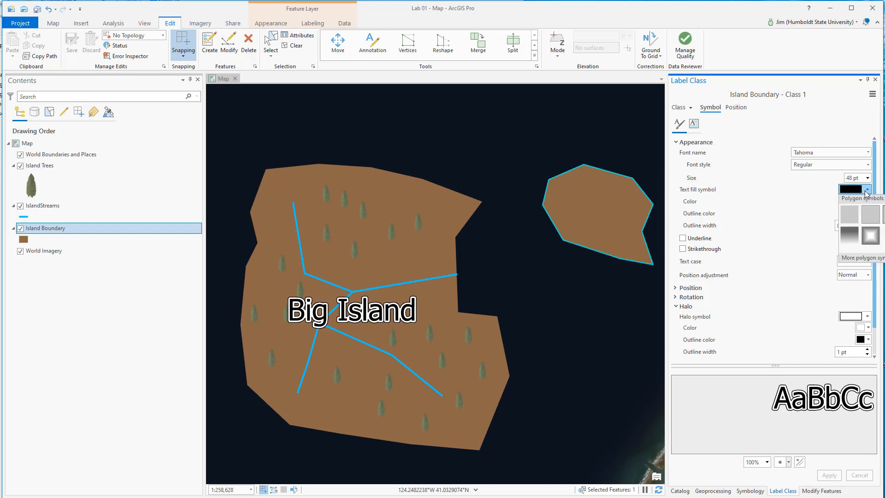
pyautogui.click(804, 228)
pyautogui.scroll(-1, 805, 275)
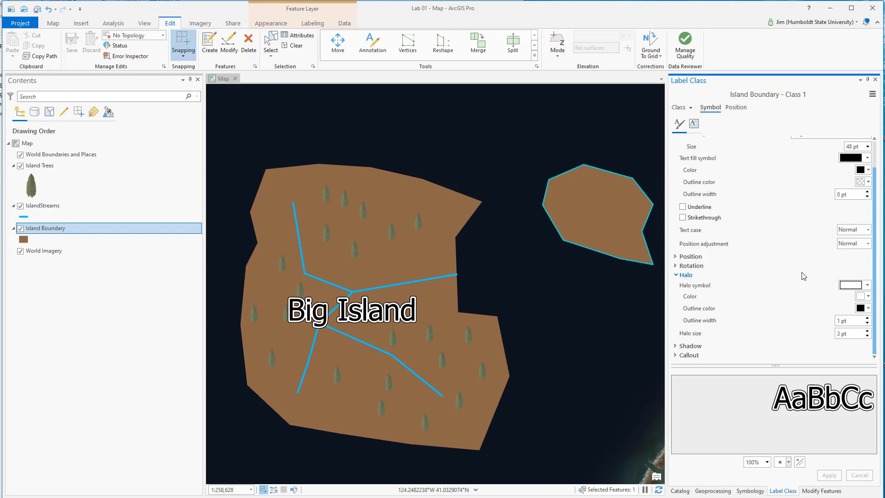
pyautogui.click(866, 297)
pyautogui.click(811, 307)
pyautogui.click(869, 308)
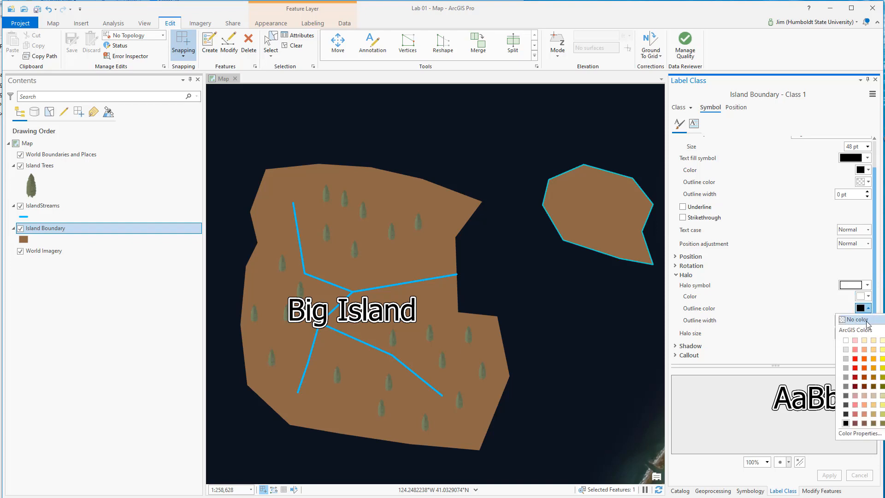
pyautogui.click(854, 320)
pyautogui.click(832, 475)
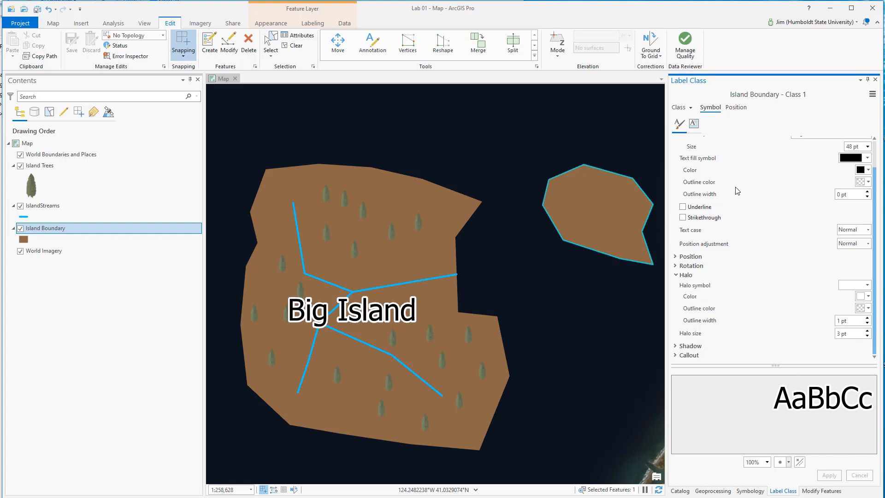
# Reduce the Island Boundary label font size to 24 pt and apply it.
pyautogui.scroll(1, 811, 179)
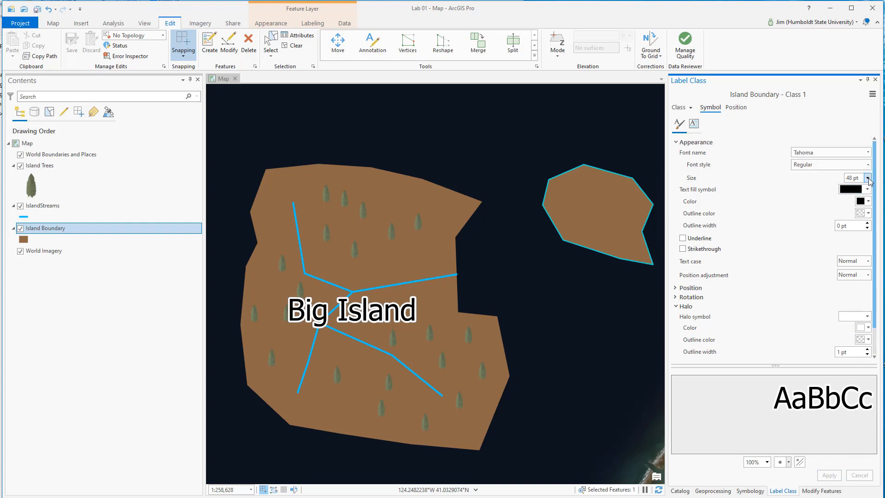
pyautogui.click(868, 178)
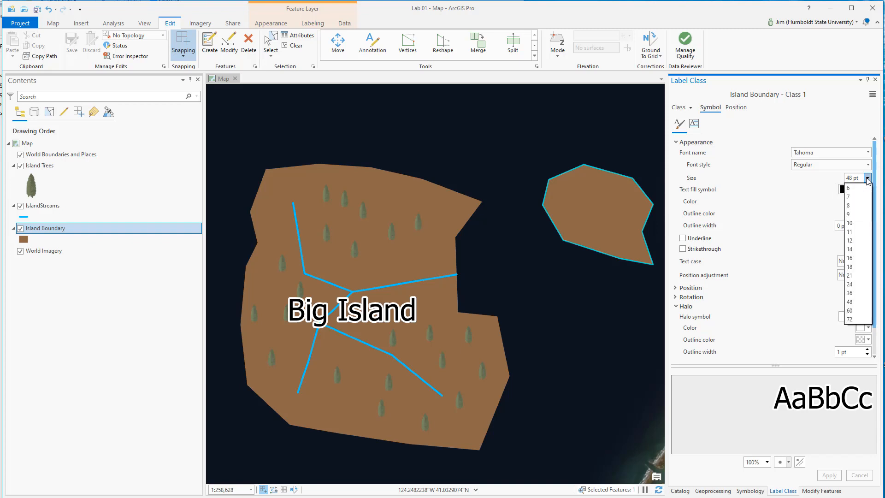
pyautogui.click(851, 284)
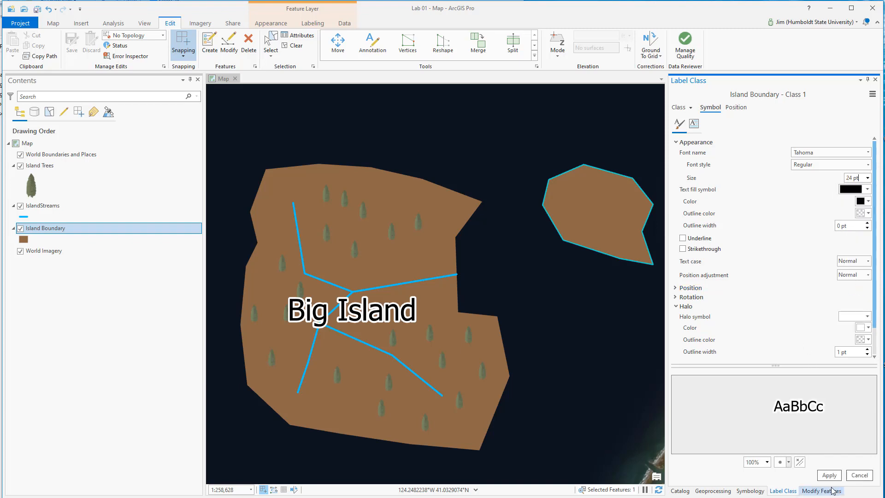
pyautogui.click(829, 475)
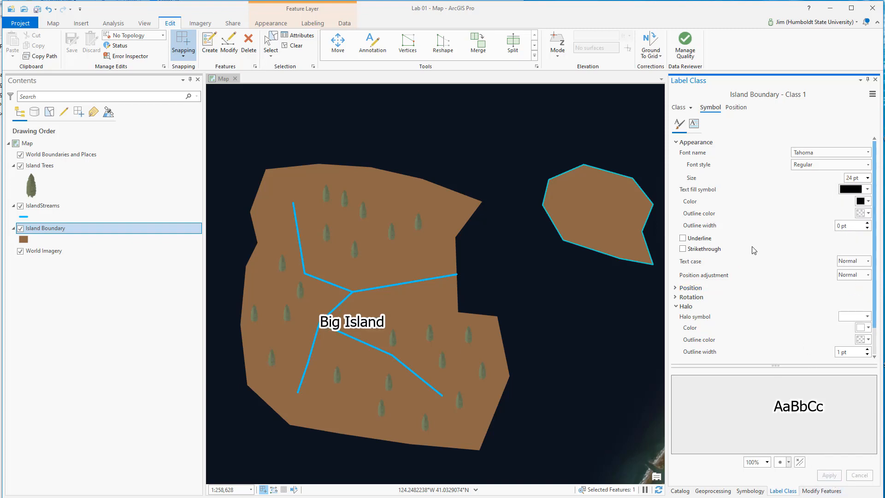
# Set the Island Boundary label halo size to 2 pt and apply it.
pyautogui.scroll(-2, 766, 291)
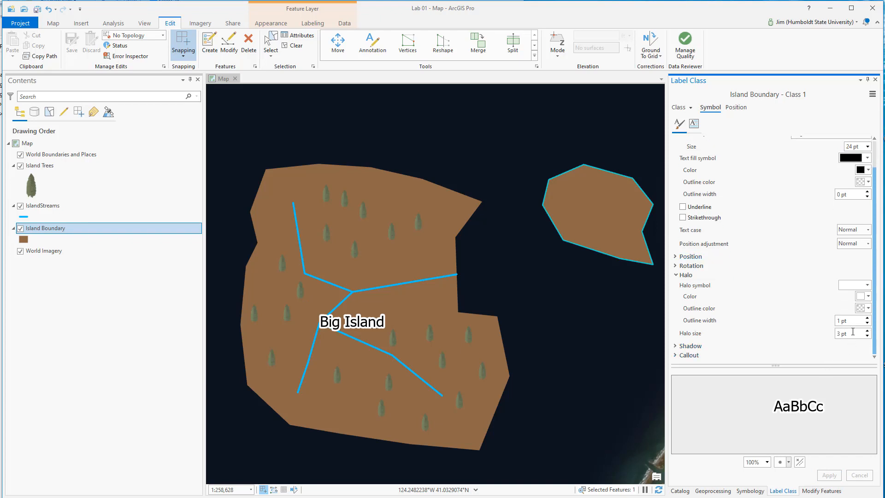
pyautogui.moveTo(853, 331); pyautogui.dragTo(814, 335)
pyautogui.write('2')
pyautogui.click(829, 476)
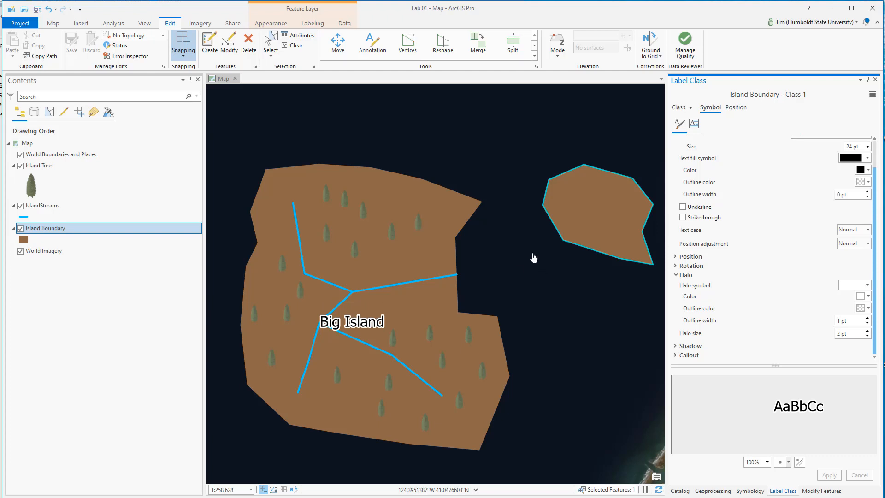
# Clear the current feature selection and select only the small unlabeled island east of Big Island on the map.
pyautogui.click(54, 26)
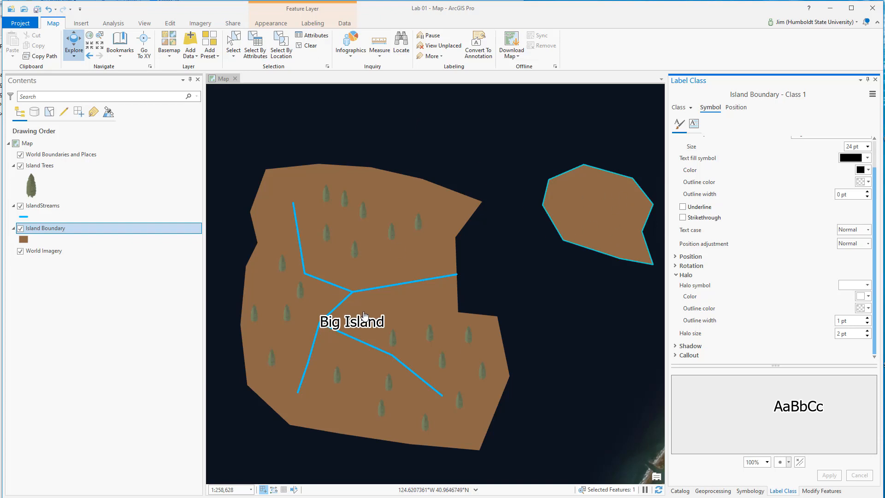
pyautogui.click(307, 45)
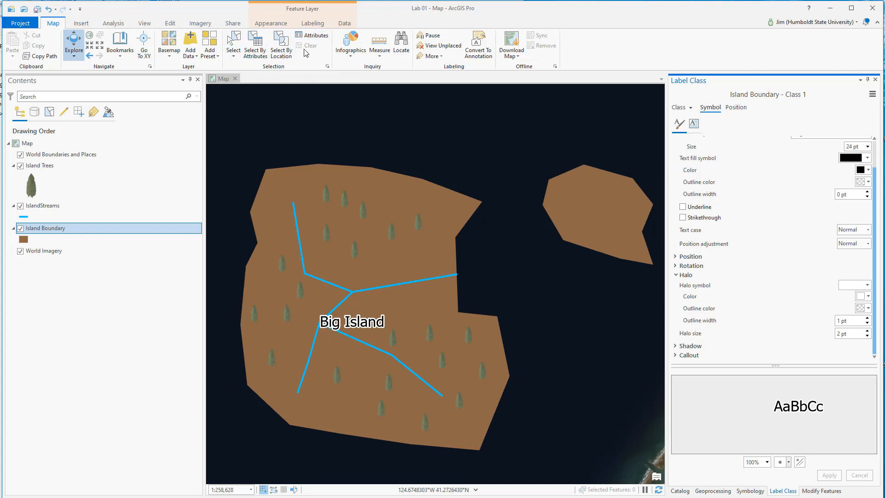
pyautogui.scroll(-2, 539, 294)
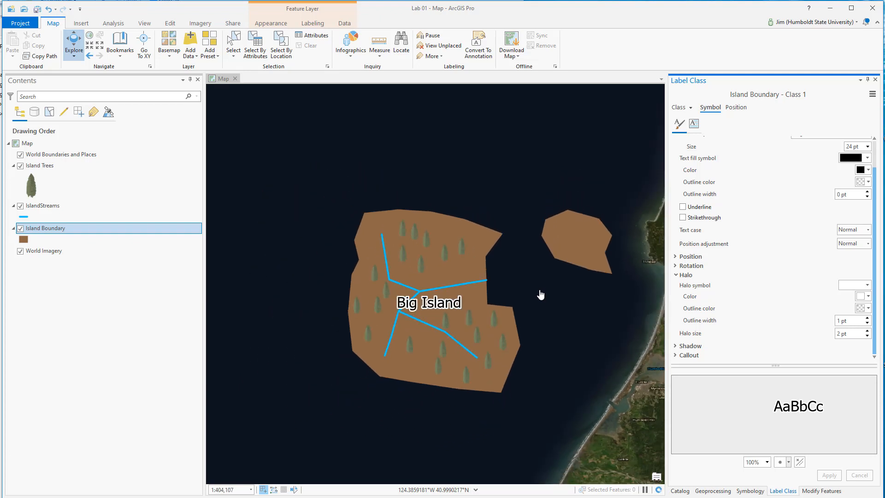
pyautogui.moveTo(541, 295); pyautogui.dragTo(489, 335)
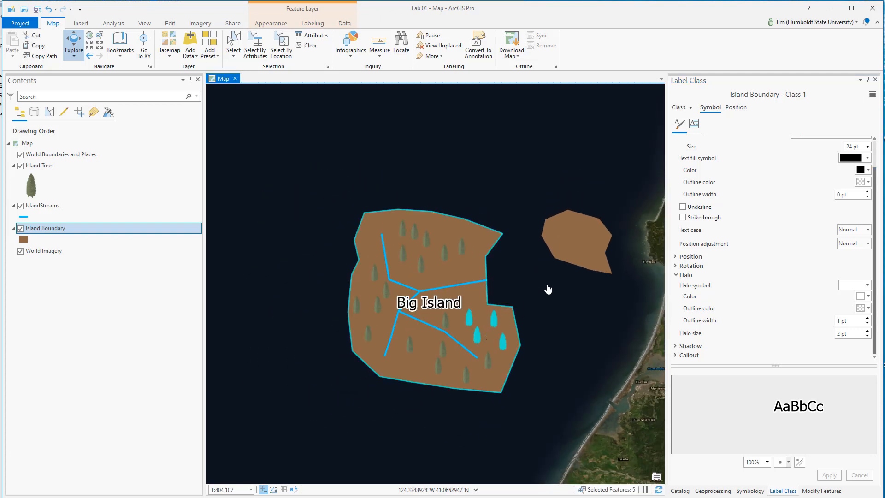
pyautogui.click(562, 254)
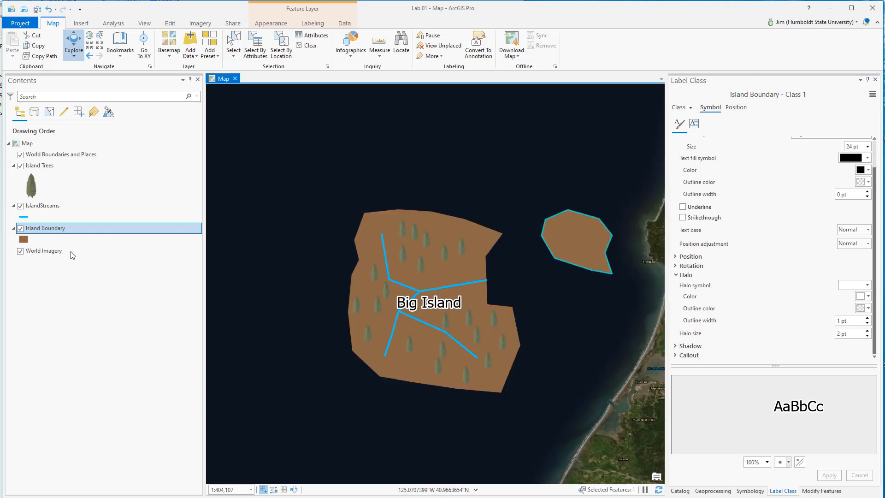
# Open the Island Boundary attribute table and enter Little Island as the Name of the selected second polygon.
pyautogui.rightClick(53, 226)
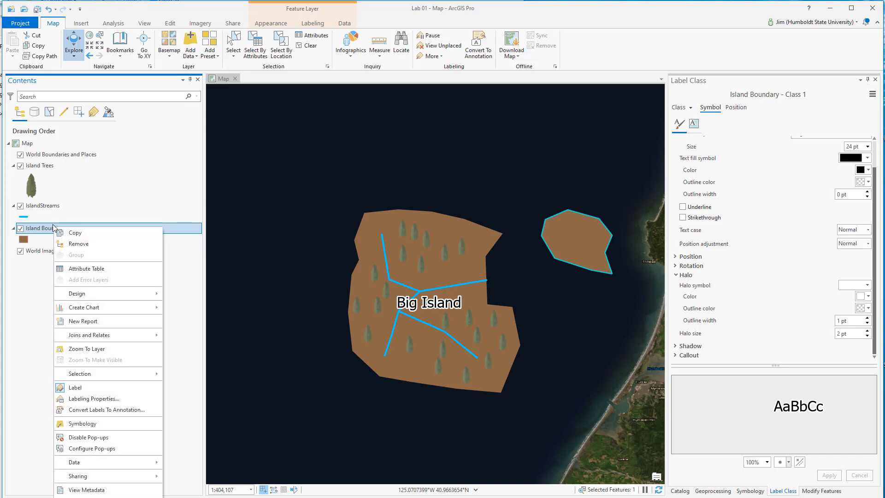
pyautogui.click(95, 268)
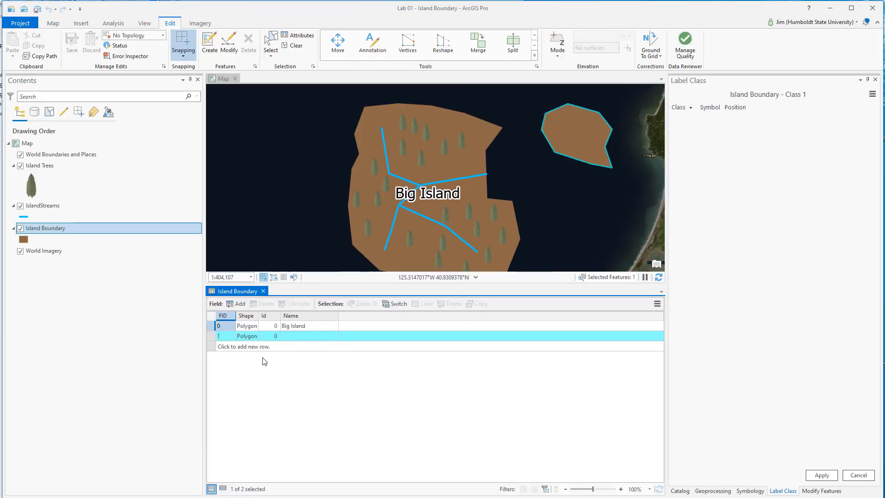
pyautogui.doubleClick(302, 336)
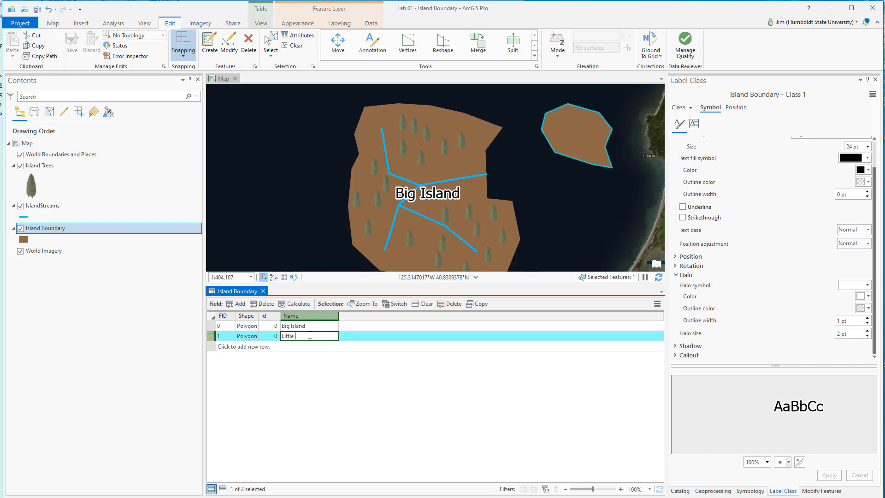
pyautogui.write('sland')
pyautogui.press('Return')
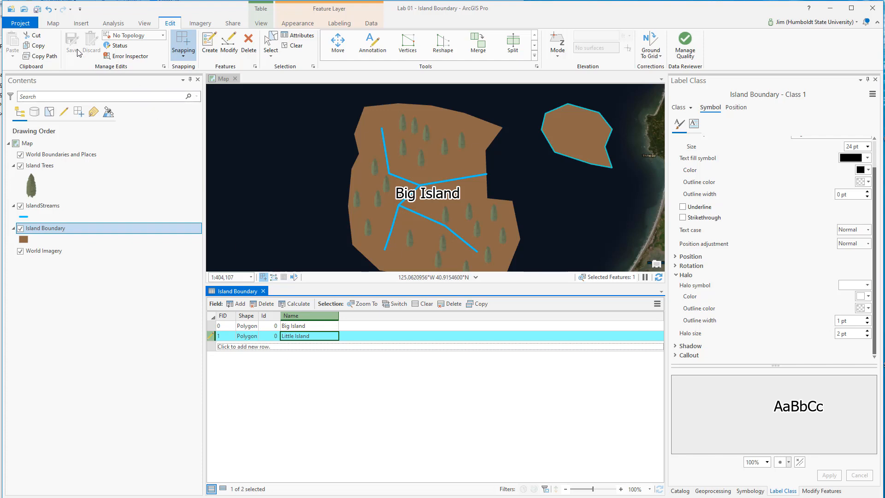
pyautogui.click(372, 23)
pyautogui.click(261, 24)
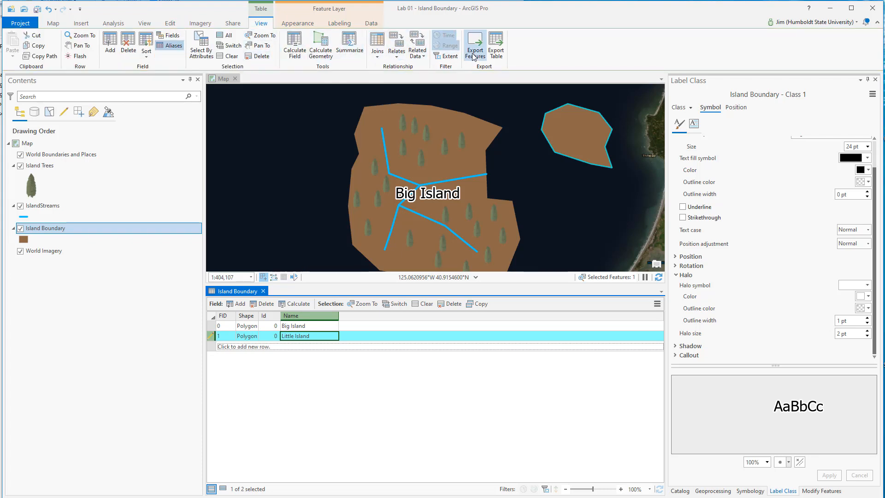
pyautogui.click(170, 24)
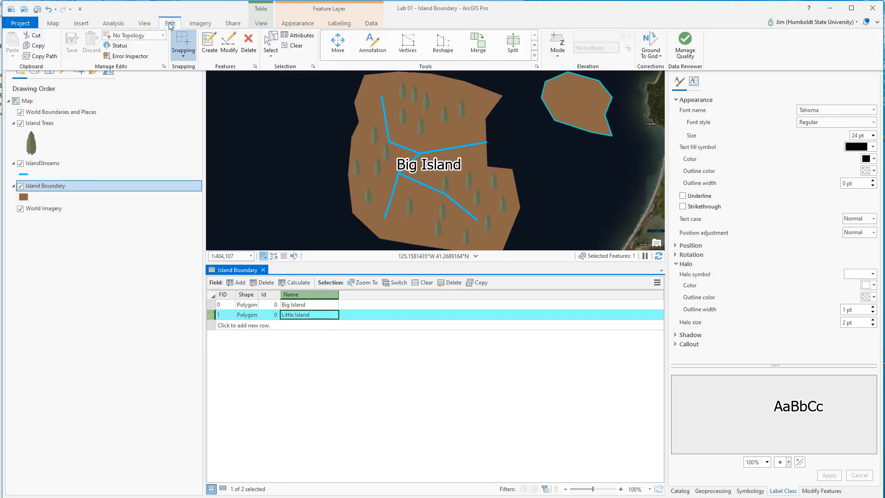
pyautogui.click(371, 24)
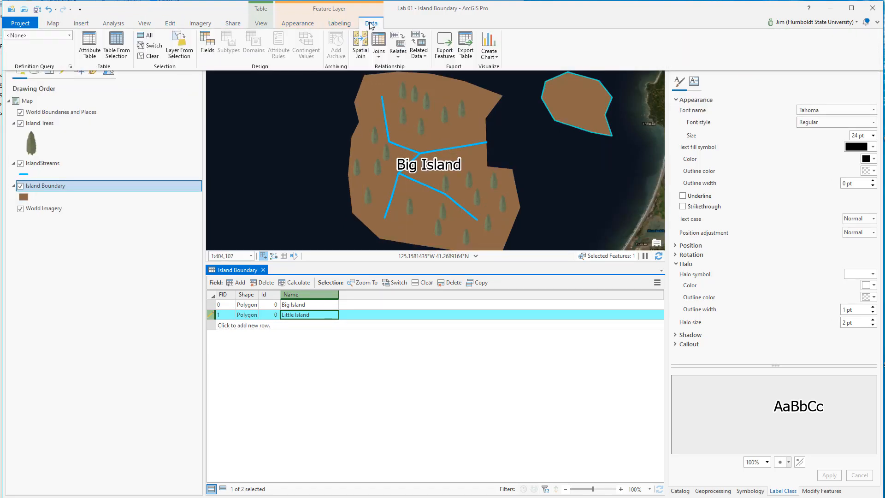
pyautogui.click(338, 23)
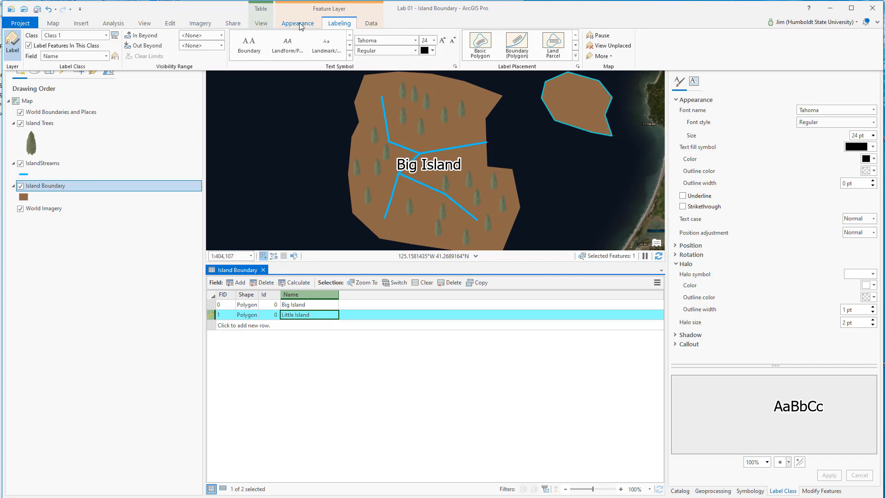
pyautogui.click(298, 24)
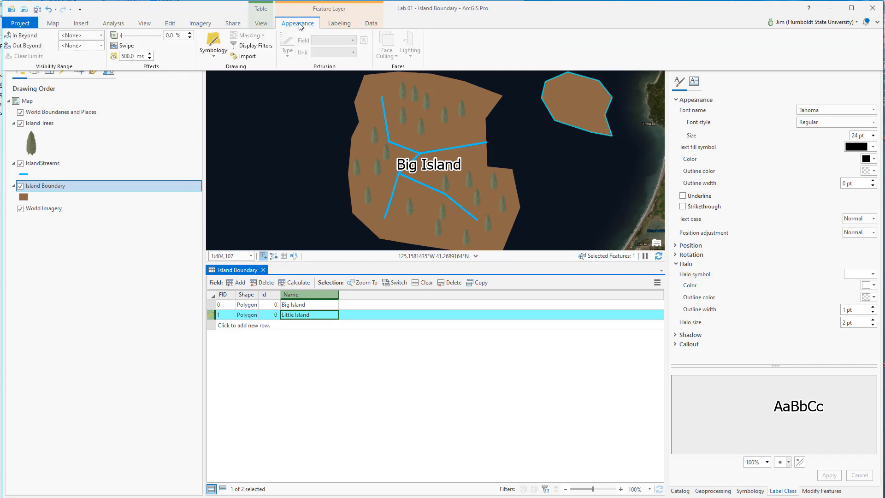
# Commit the small island's name entry in the attribute table and save all edits to the Island Boundary layer.
pyautogui.click(372, 331)
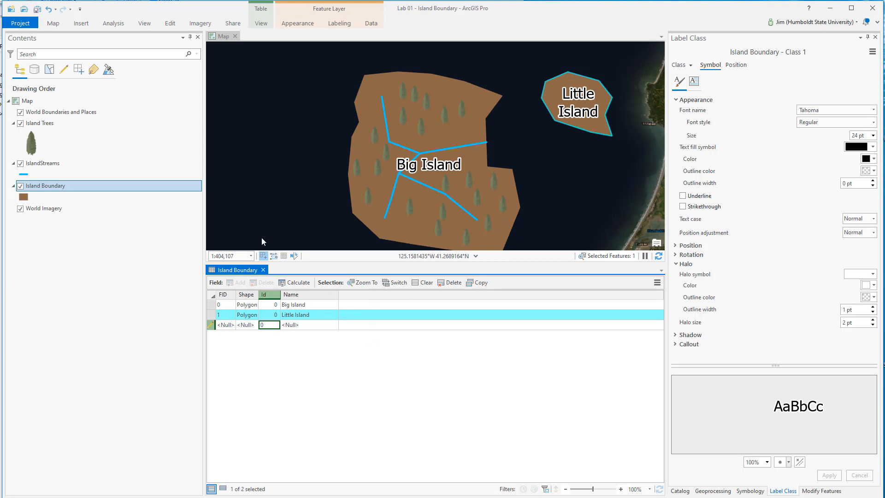
pyautogui.doubleClick(153, 22)
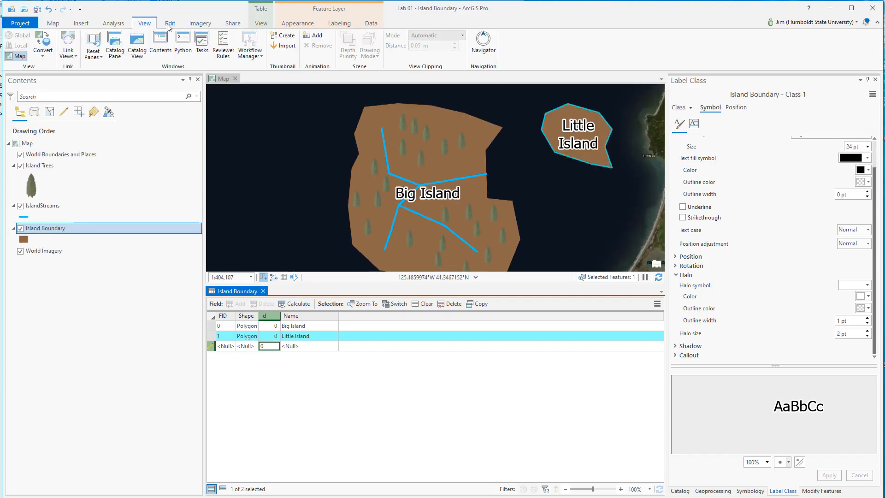
pyautogui.click(168, 24)
pyautogui.click(71, 46)
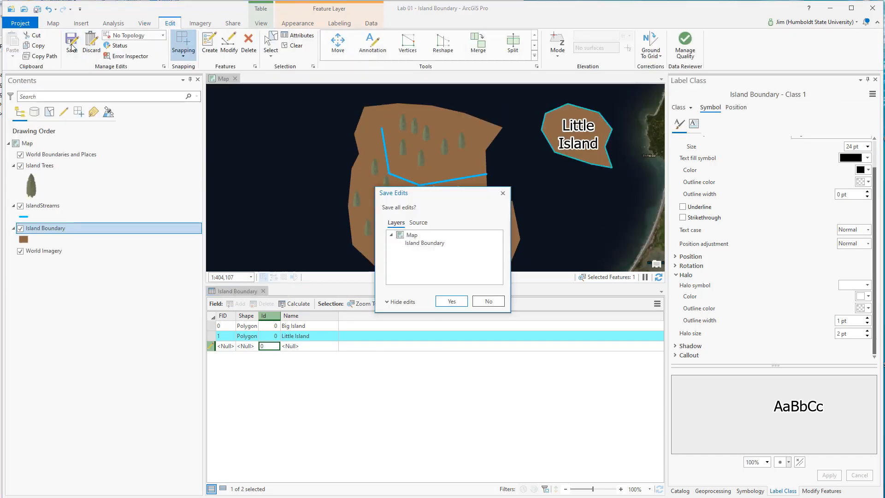
pyautogui.click(452, 301)
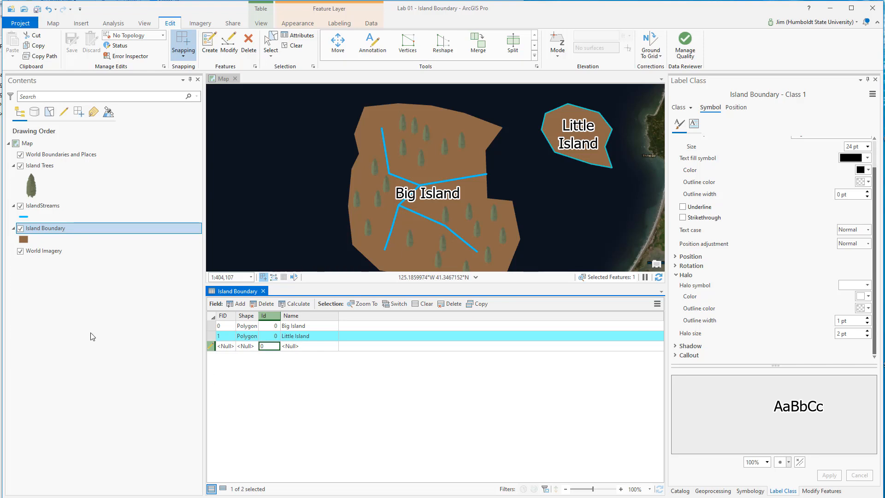
# Shrink the Island Boundary attribute table to a short strip beneath the map, keeping its rows in view.
pyautogui.click(476, 277)
pyautogui.moveTo(488, 284); pyautogui.dragTo(490, 437)
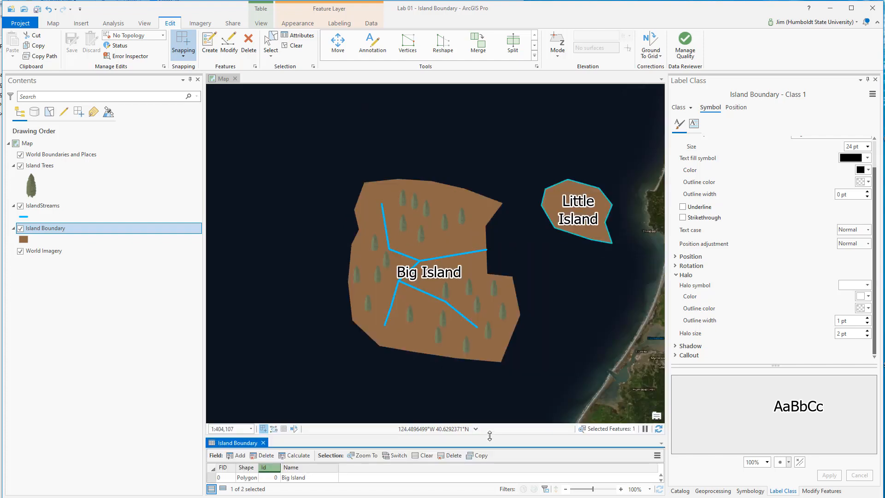
pyautogui.click(475, 300)
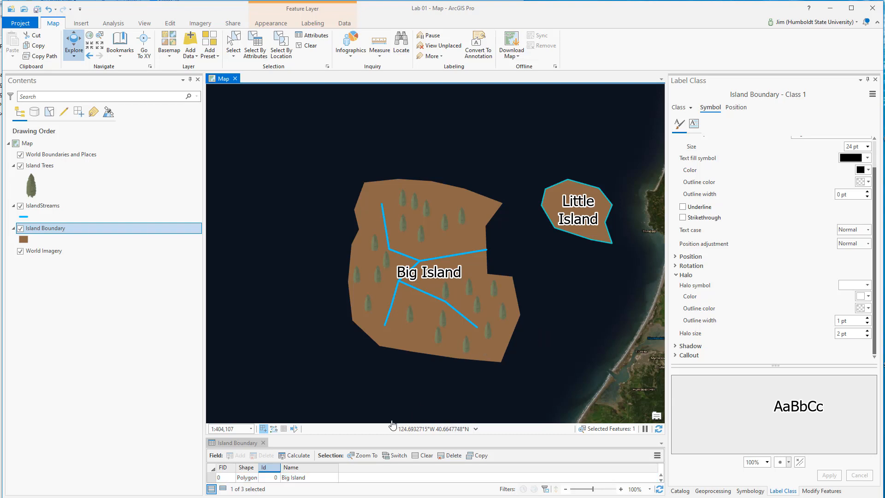
pyautogui.moveTo(386, 436); pyautogui.dragTo(386, 411)
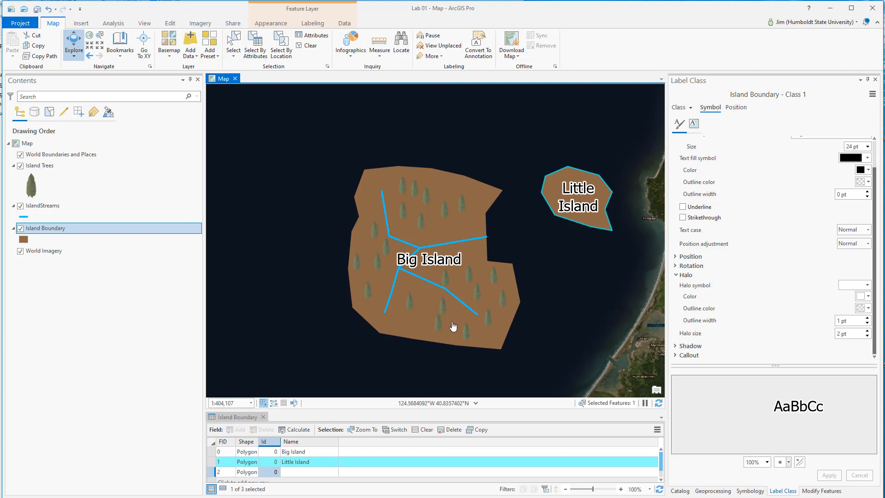
# Examine both island labels at several map scales and deselect the small island.
pyautogui.scroll(-3, 447, 295)
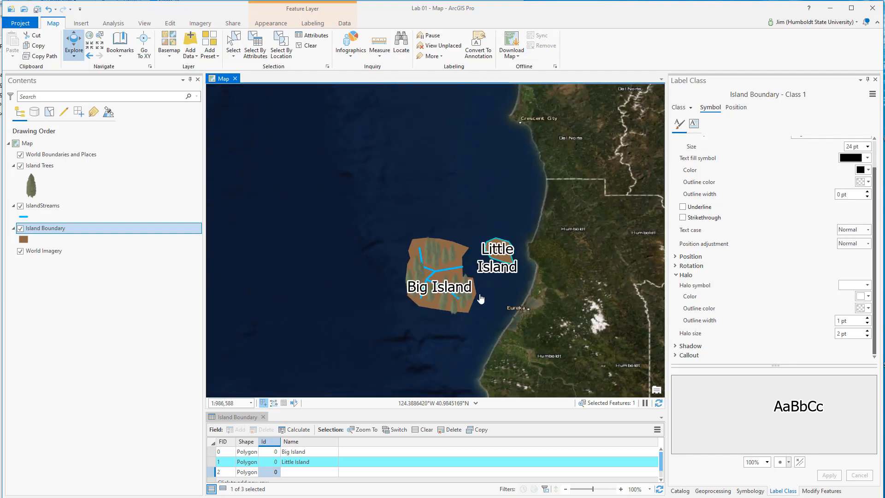
pyautogui.scroll(2, 478, 306)
pyautogui.moveTo(485, 273); pyautogui.dragTo(488, 291)
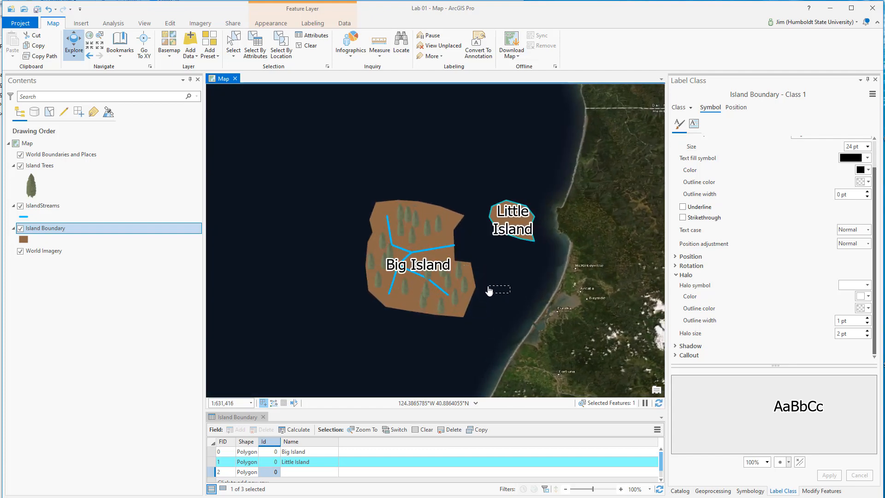
pyautogui.scroll(2, 510, 286)
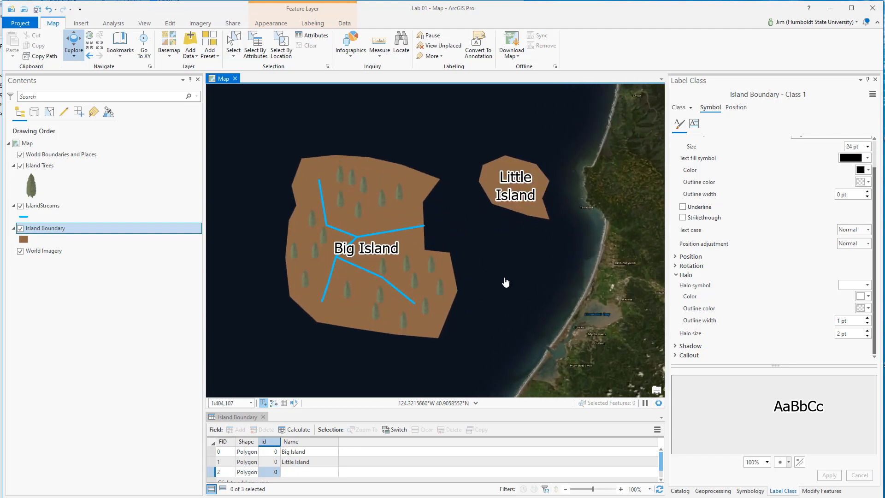